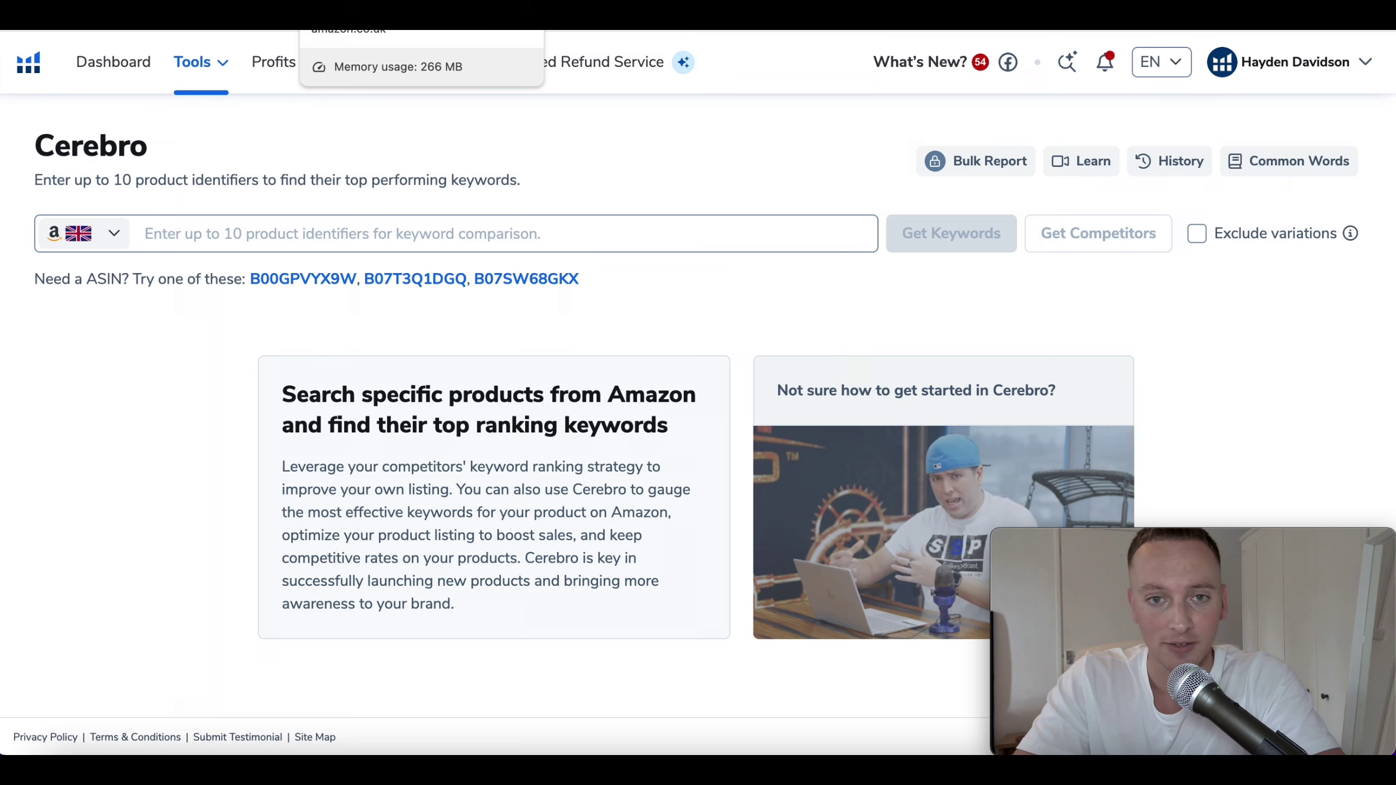
- Copy ASIN B0B4K6XRJ7 from the Nuage 3x30 Hayfever Allergy Relief Wipes listing and return to Cerebro
left_click(362, 16)
scroll(734, 326, "down", 10)
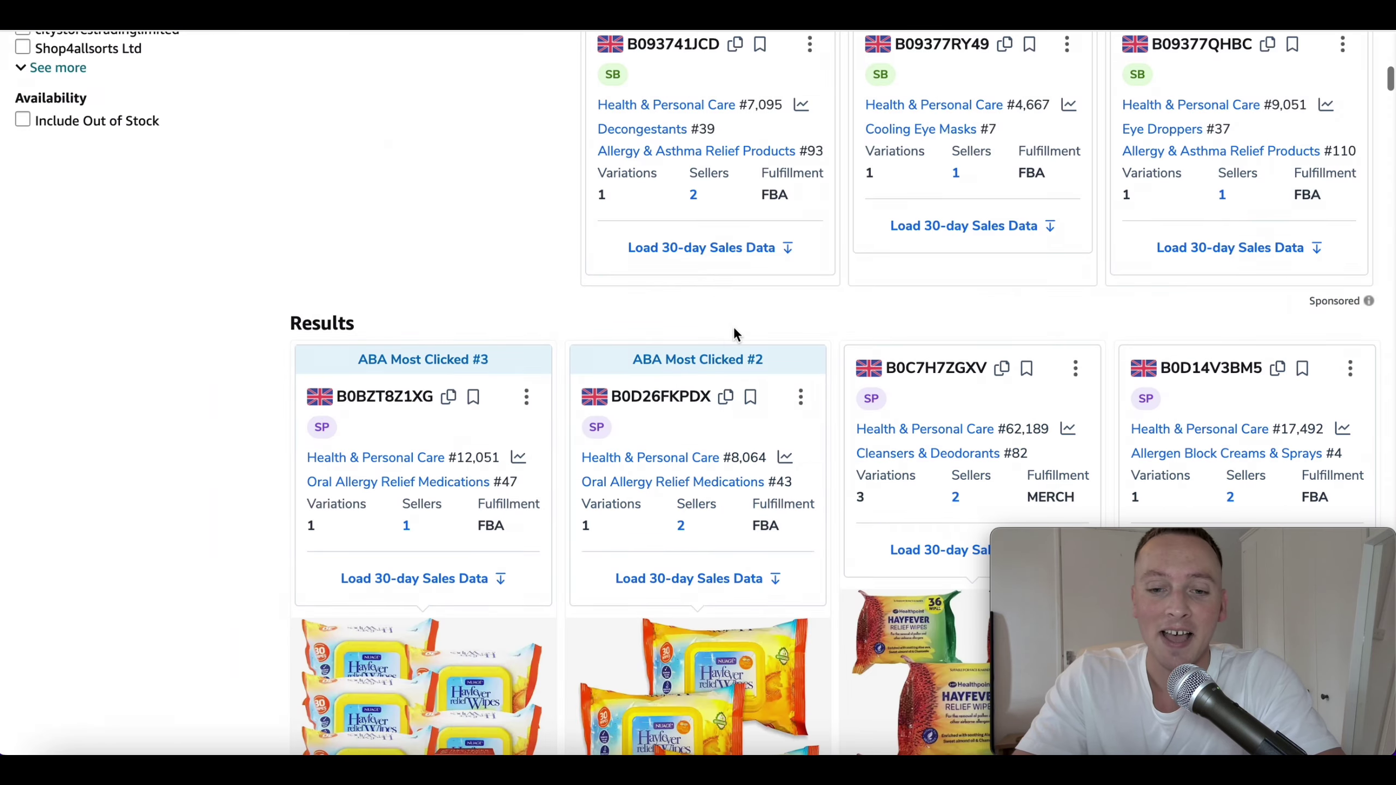
scroll(734, 328, "down", 8)
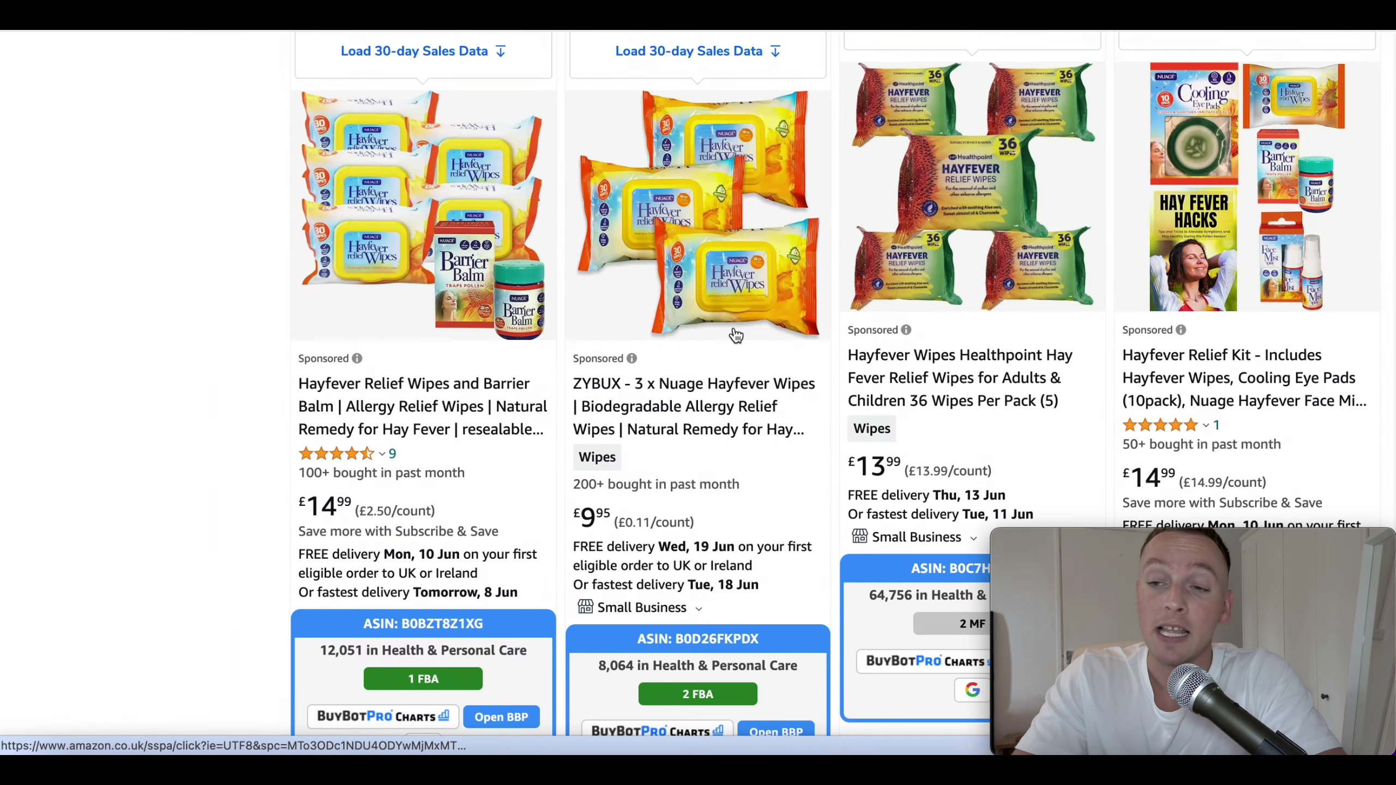
scroll(991, 281, "down", 10)
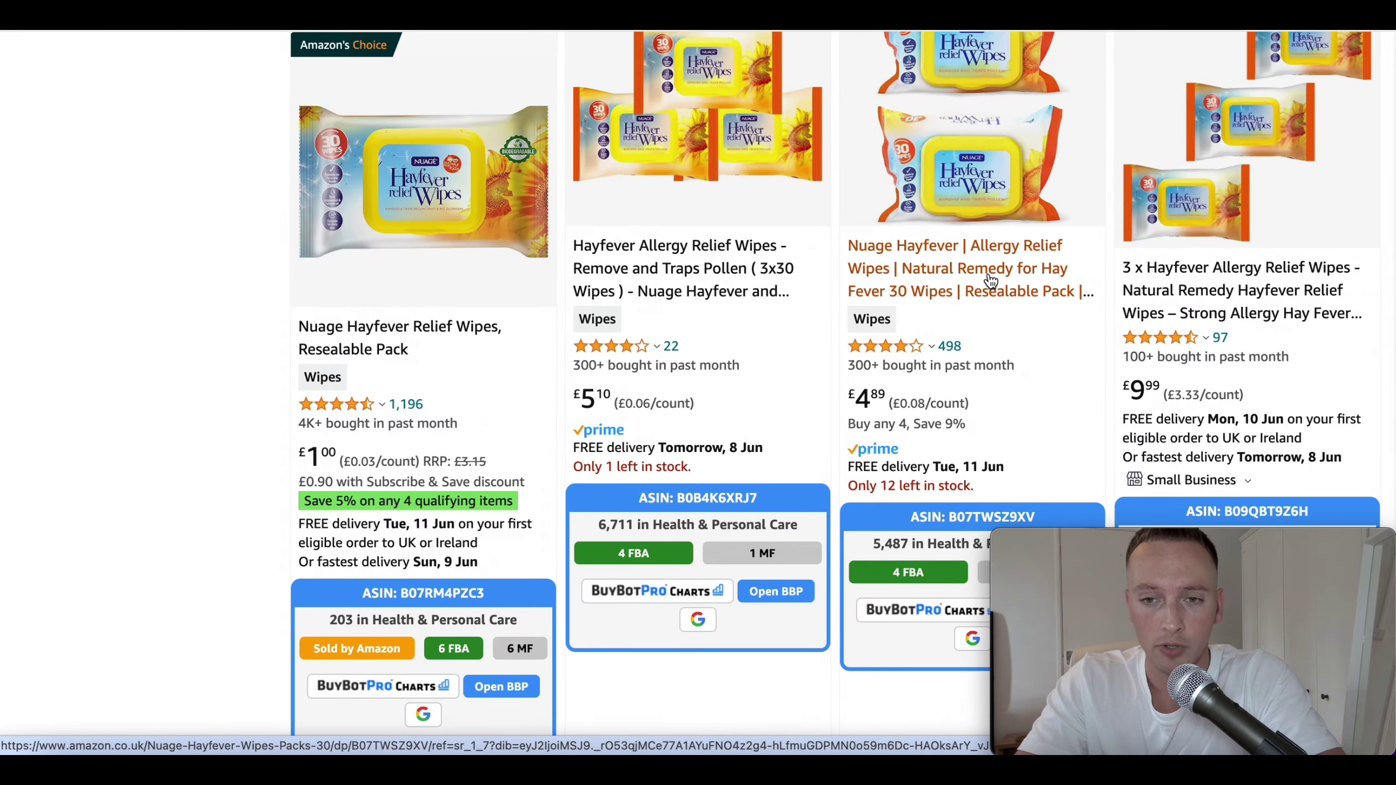
scroll(991, 281, "up", 2)
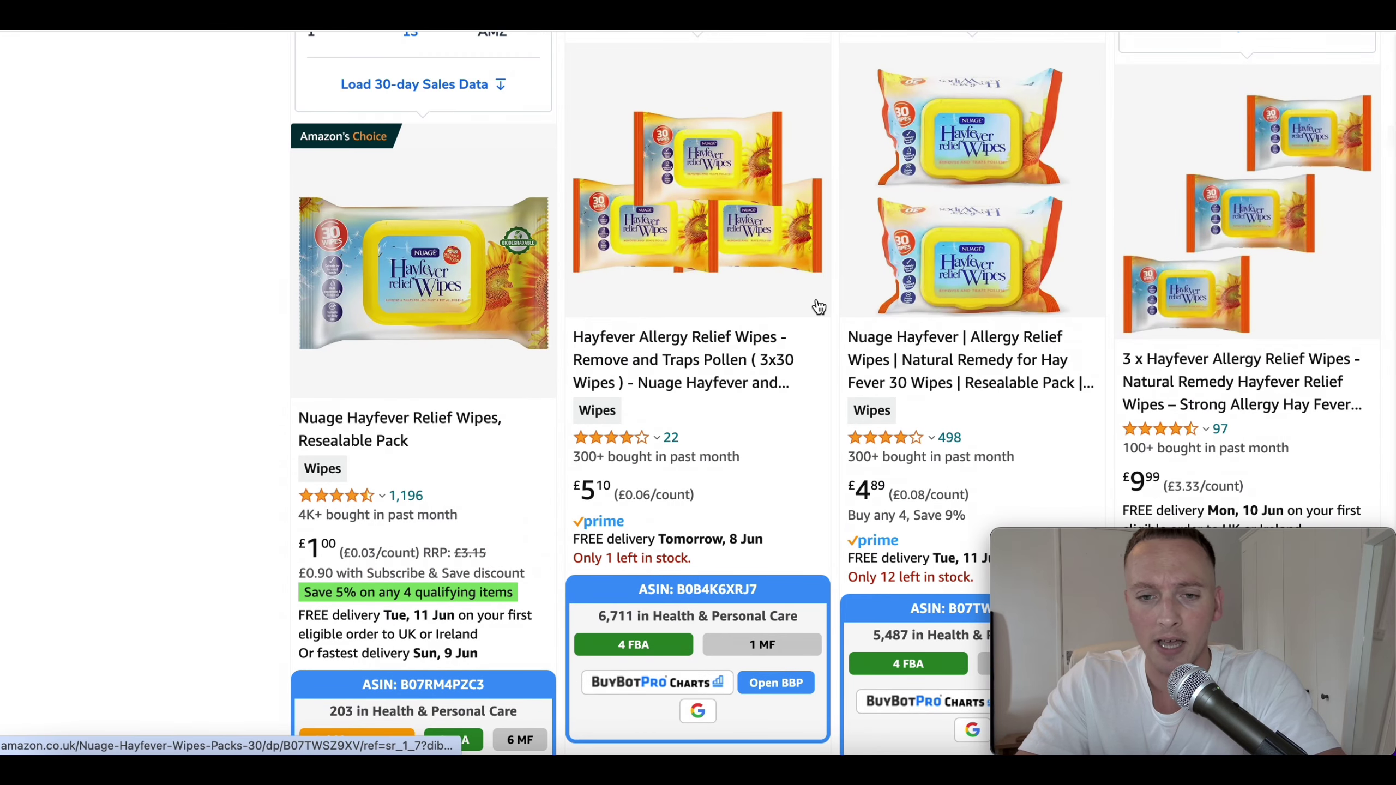
scroll(660, 460, "down", 2)
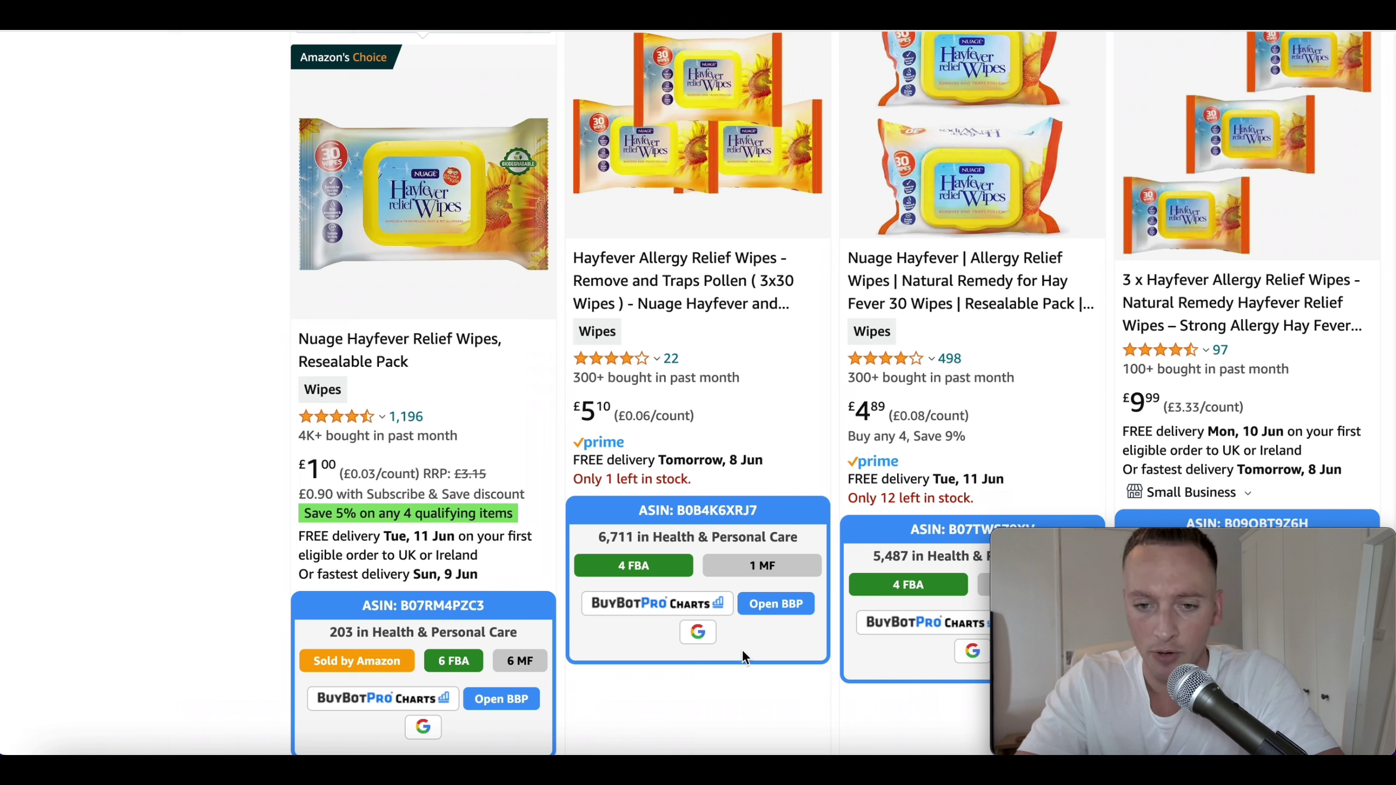
right_click(714, 511)
left_click(725, 509)
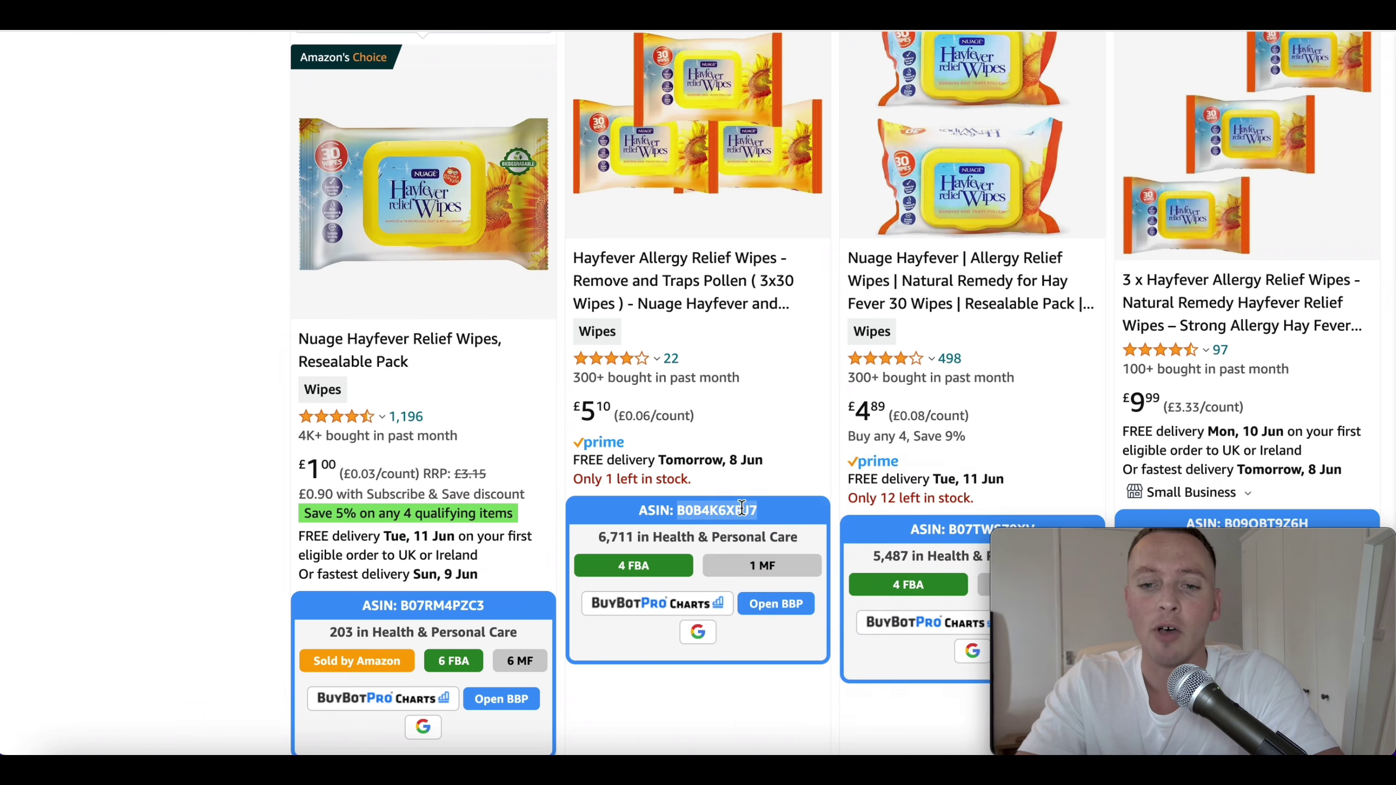
key("ctrl+Tab")
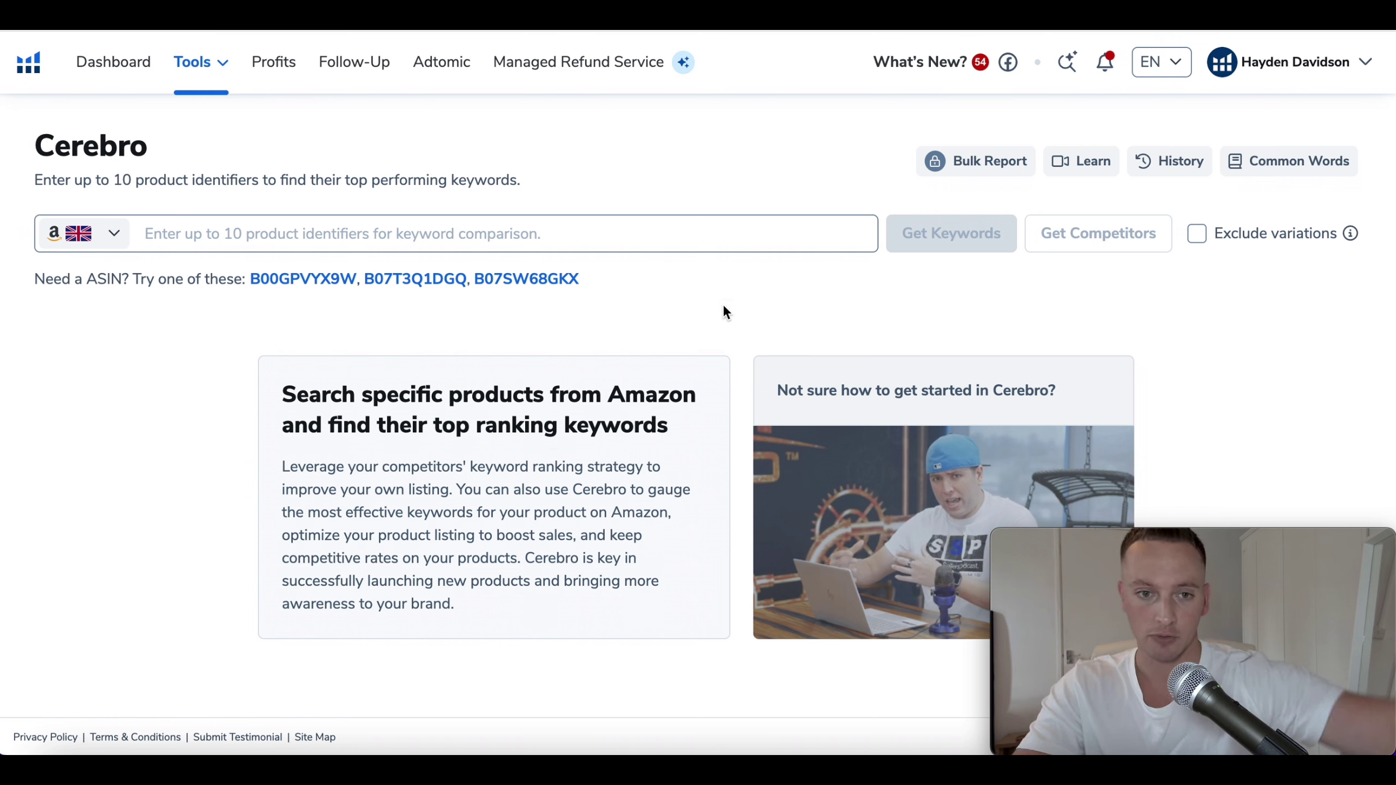
- Paste ASIN B0B4K6XRJ7 into Cerebro and fetch its keywords
left_click(377, 234)
key("ctrl+v")
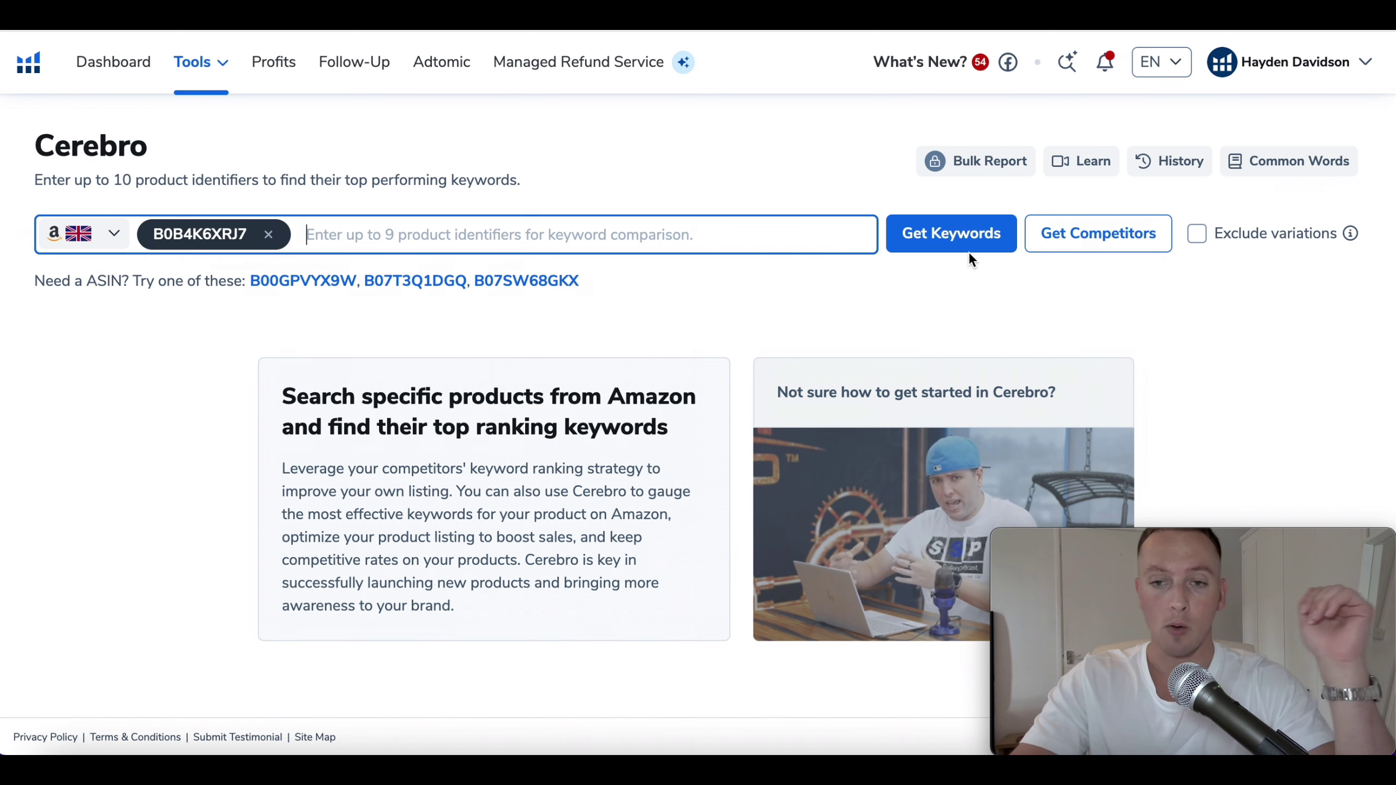
left_click(948, 239)
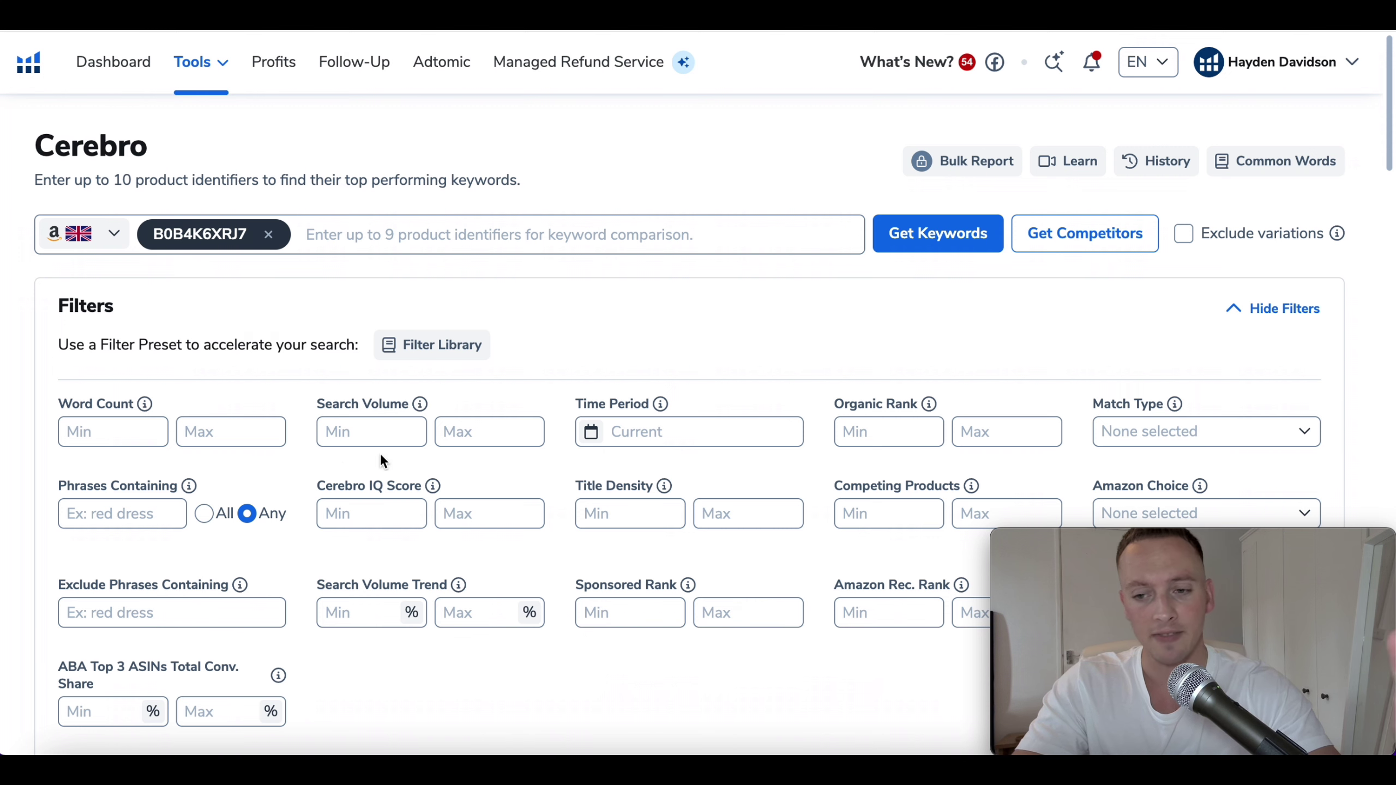
scroll(379, 454, "down", 1)
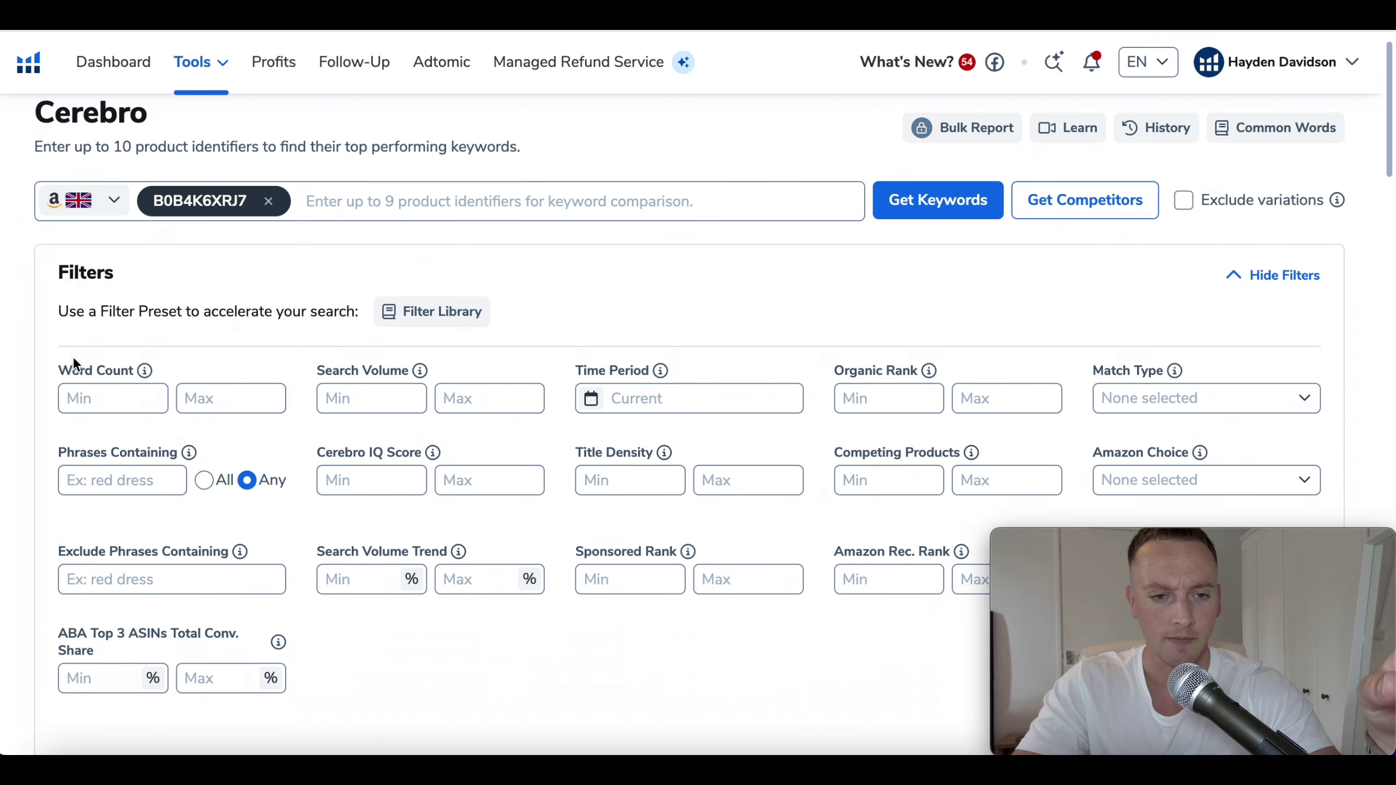
- Set the Word Count minimum filter to 2
left_click(81, 396)
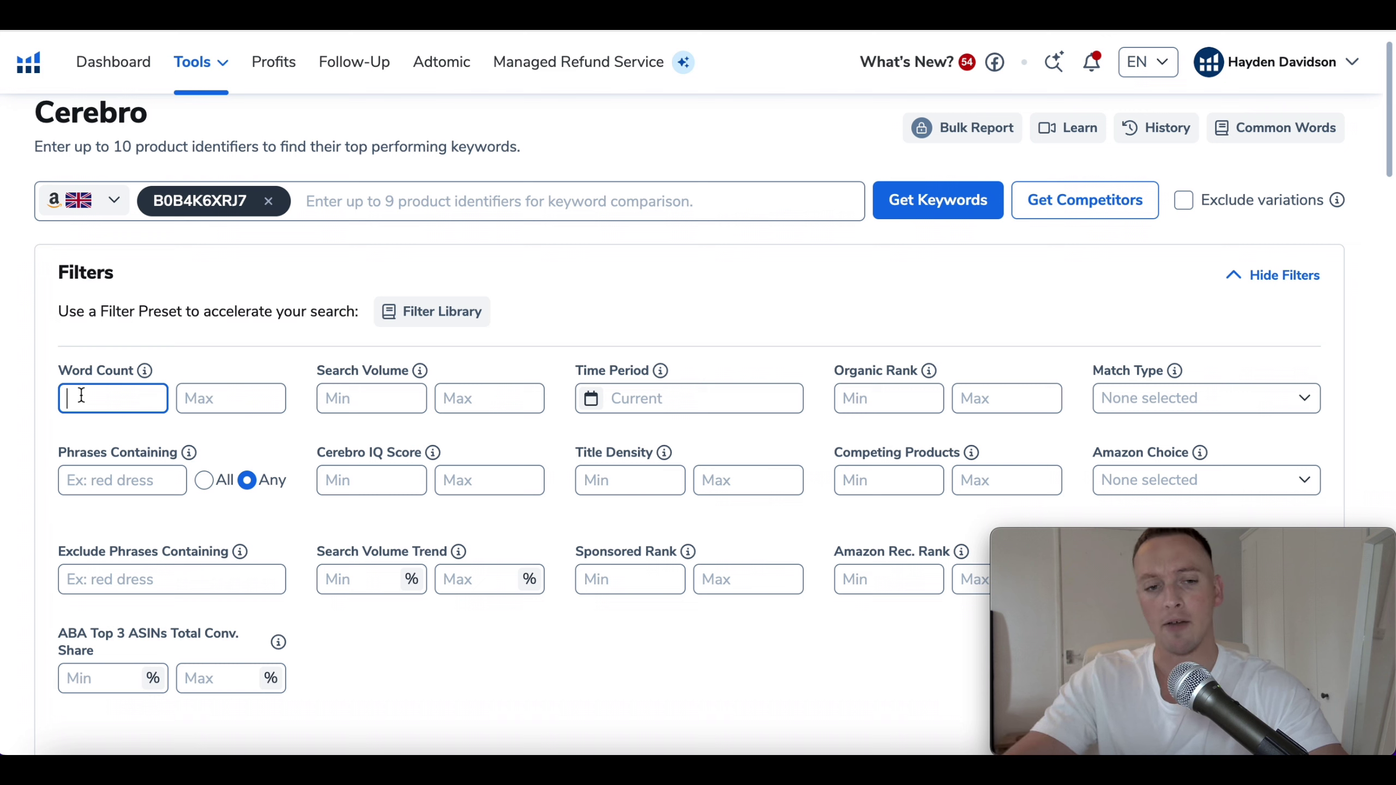
type("2")
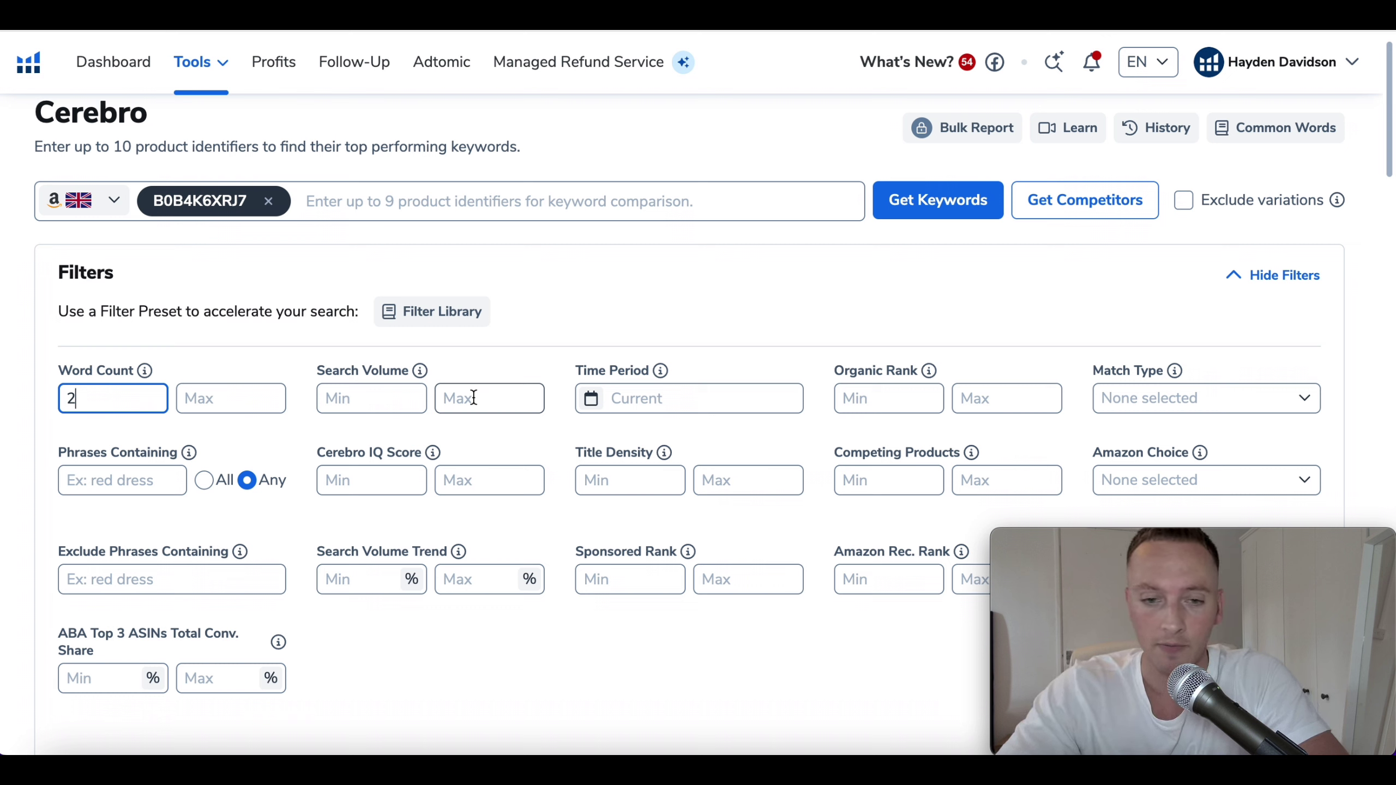
- Set the Search Volume minimum filter to 80
left_click(383, 402)
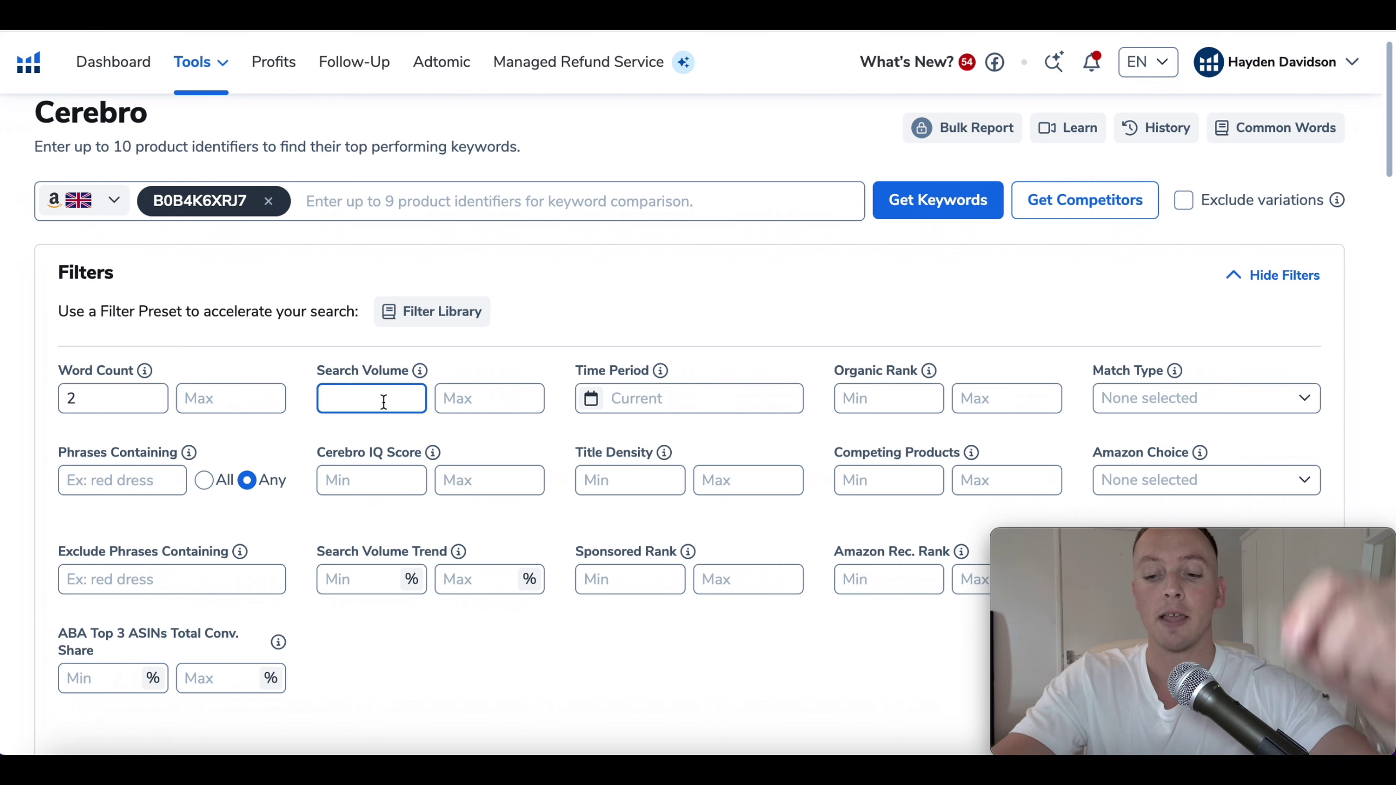
type("80")
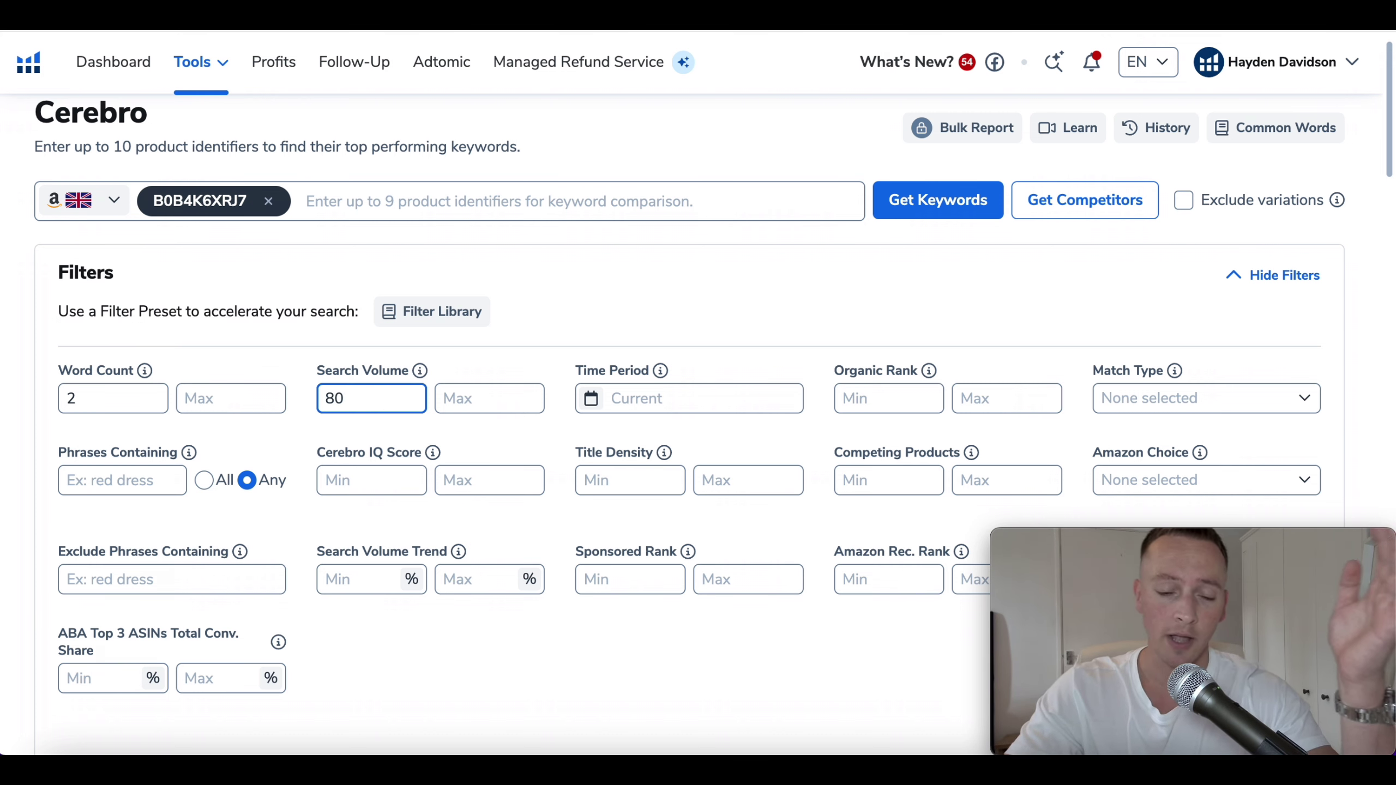
left_click(534, 351)
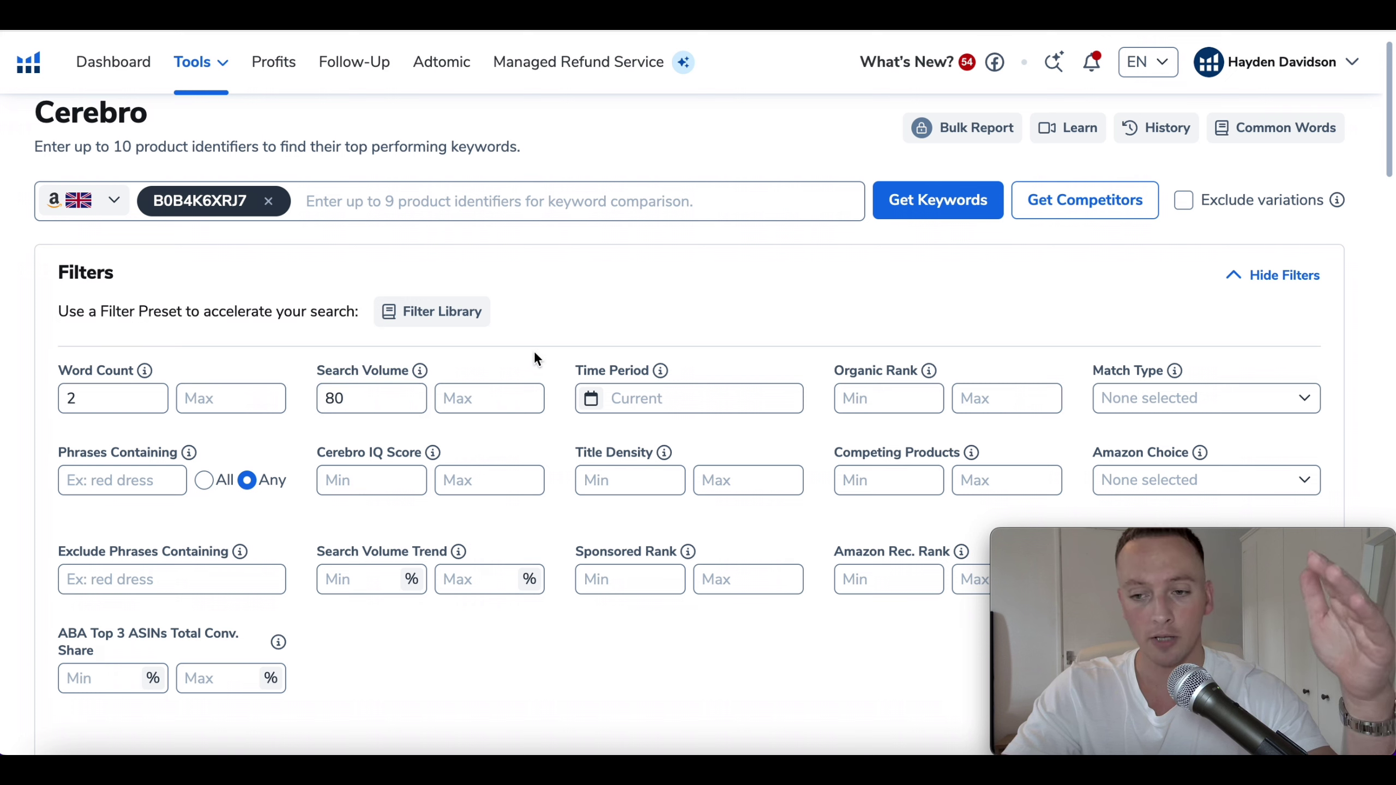
- Set the Organic Rank maximum filter to 60
left_click(894, 402)
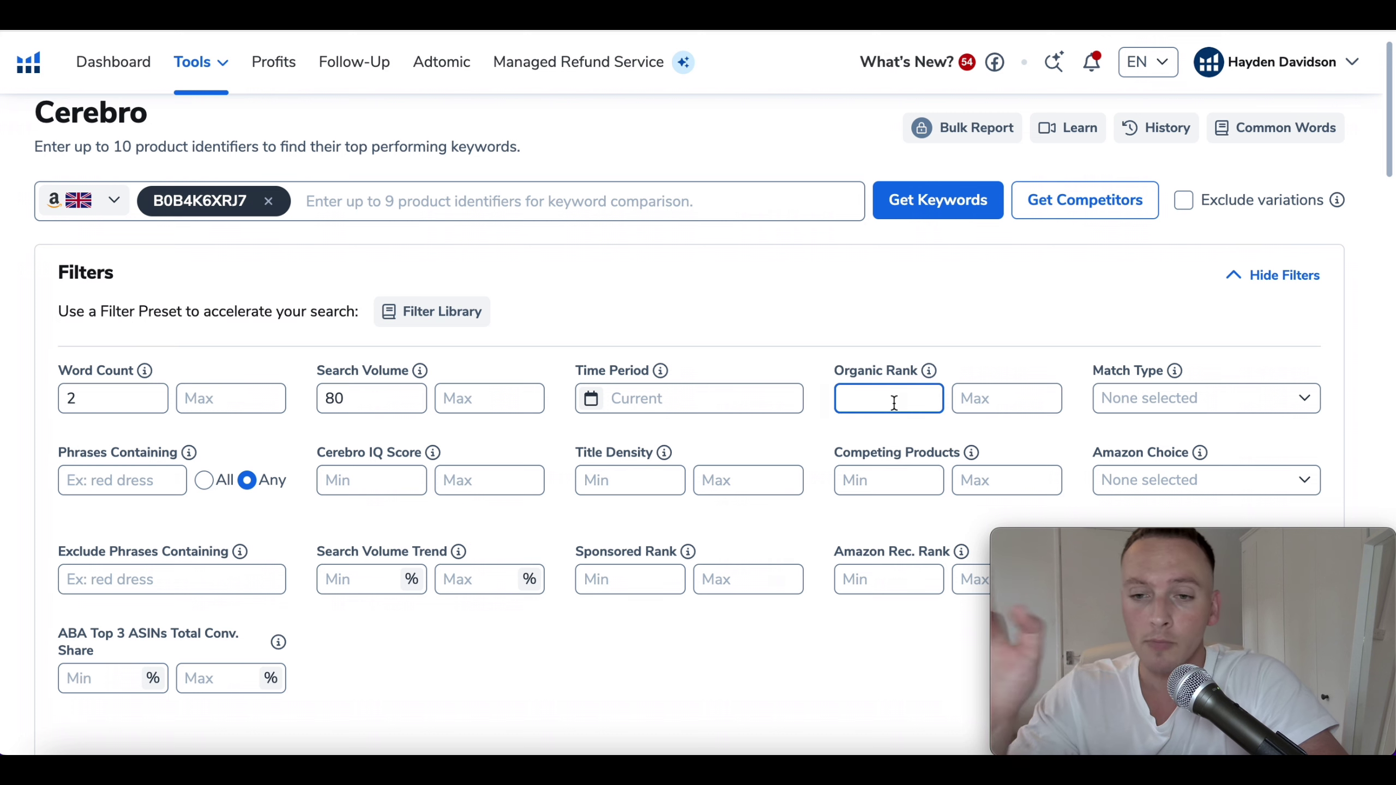
left_click(988, 405)
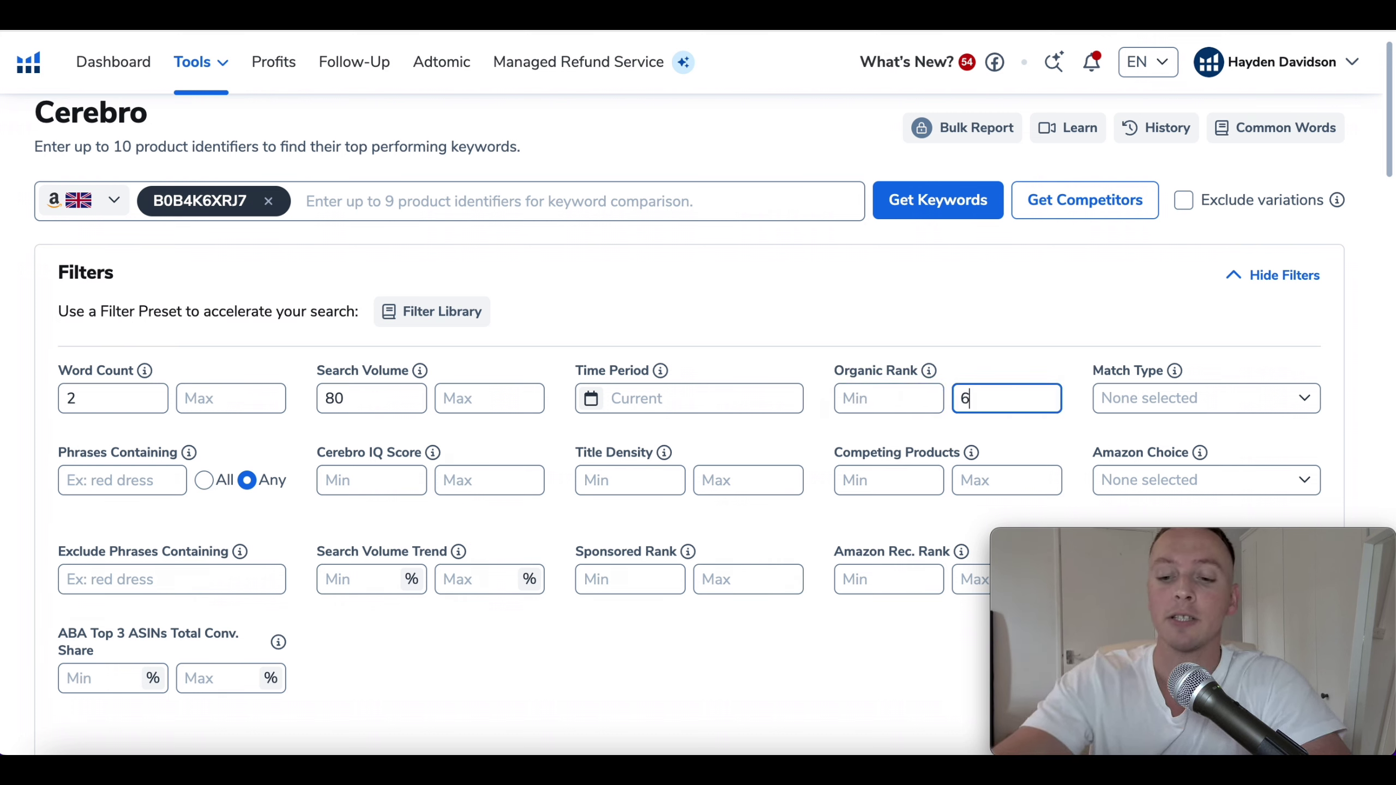
type("60")
left_click(1027, 347)
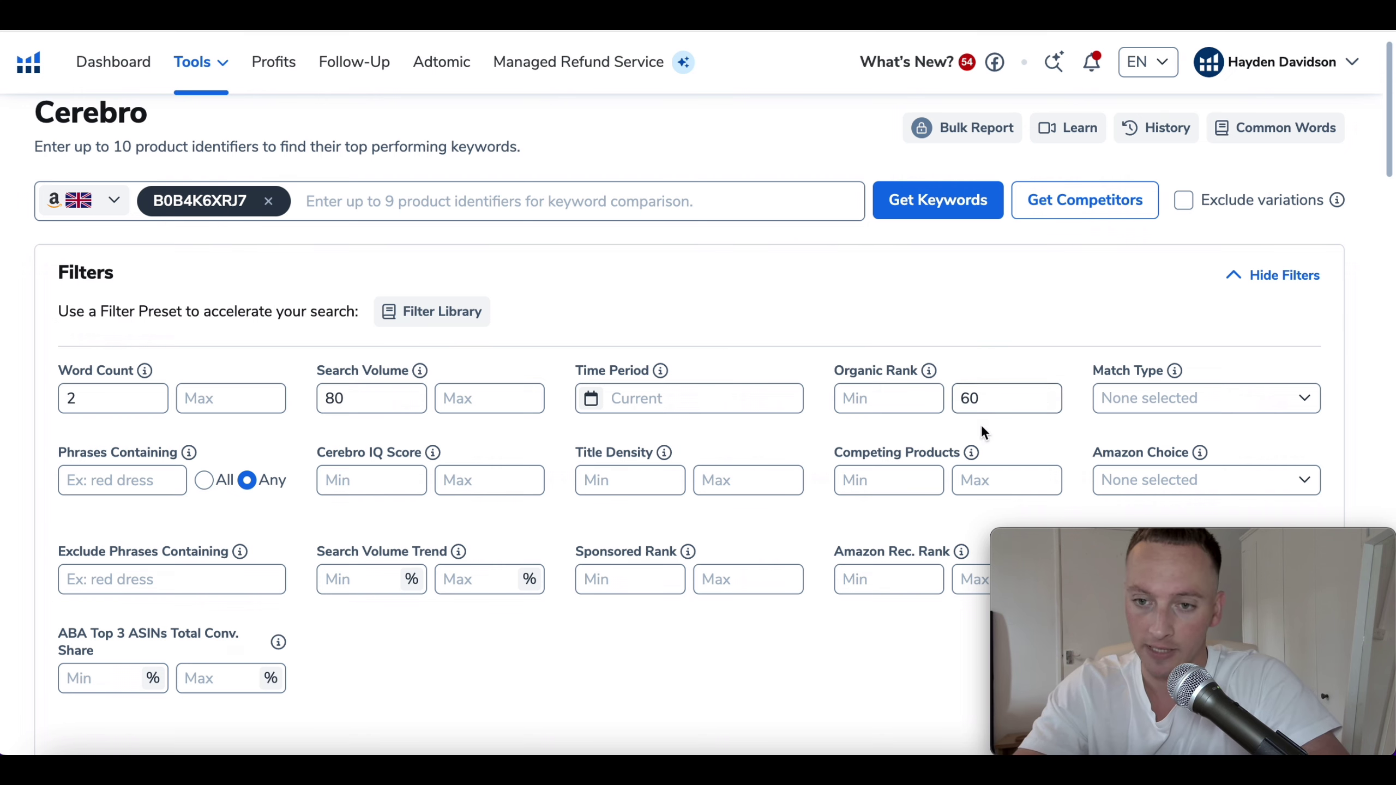
scroll(1010, 355, "down", 5)
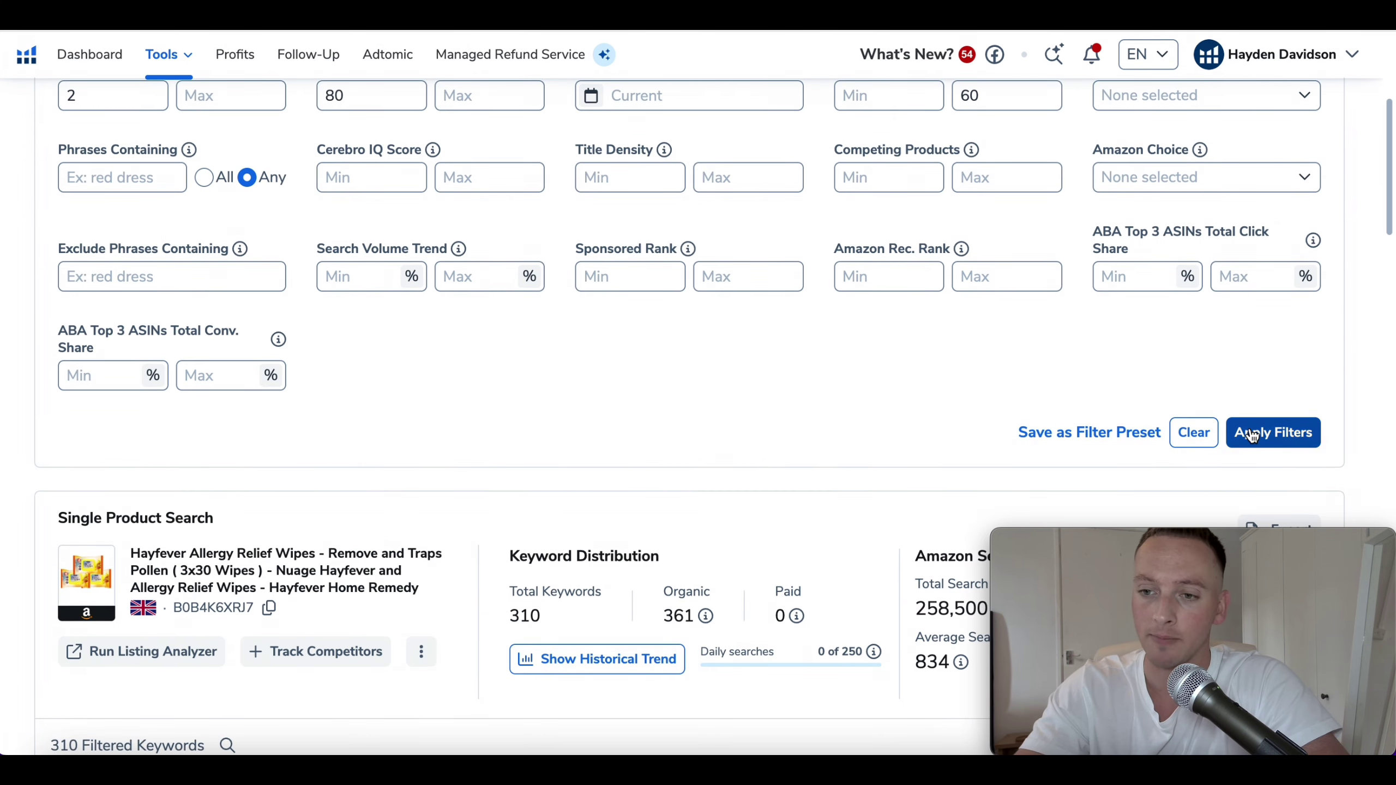
left_click(1252, 434)
scroll(1053, 389, "down", 5)
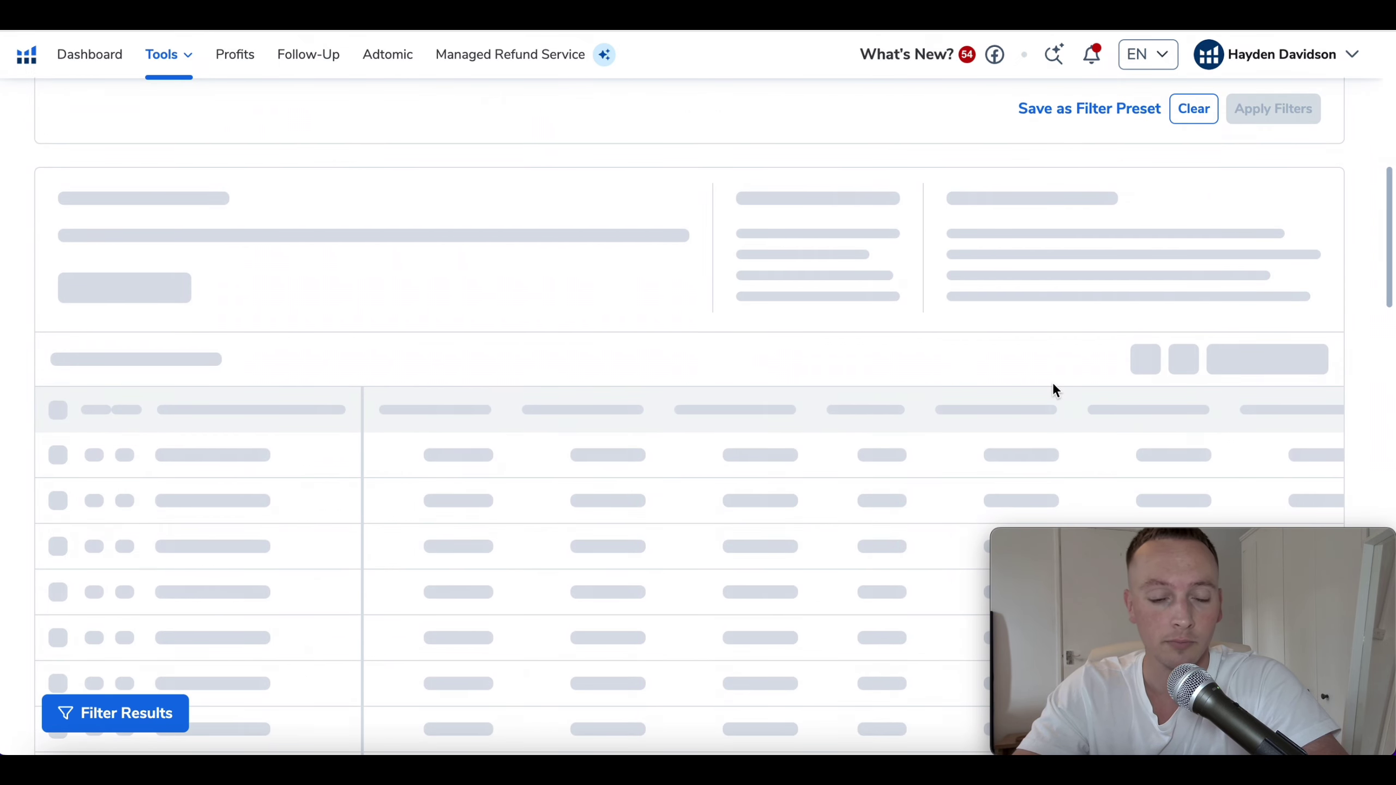
scroll(1052, 382, "down", 2)
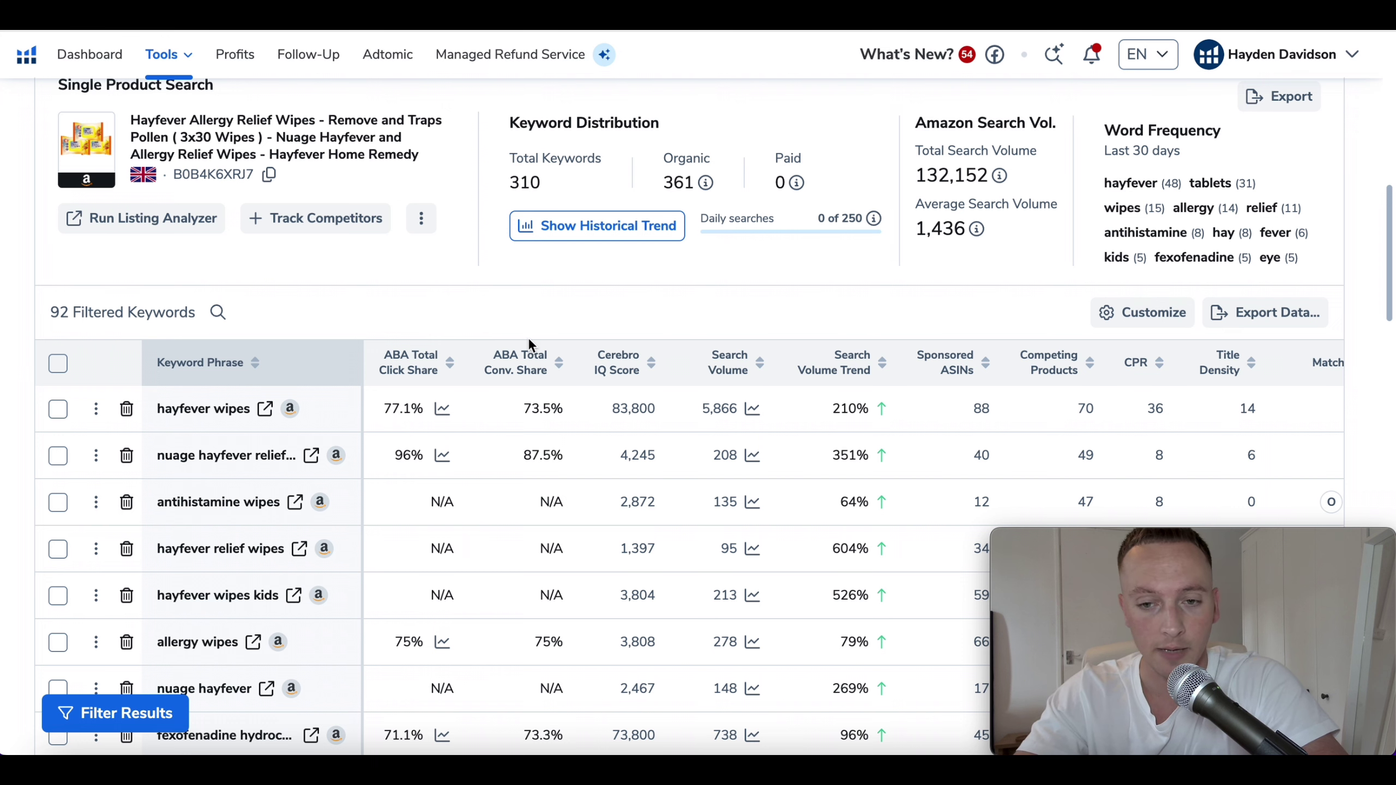
scroll(1022, 421, "right", 5)
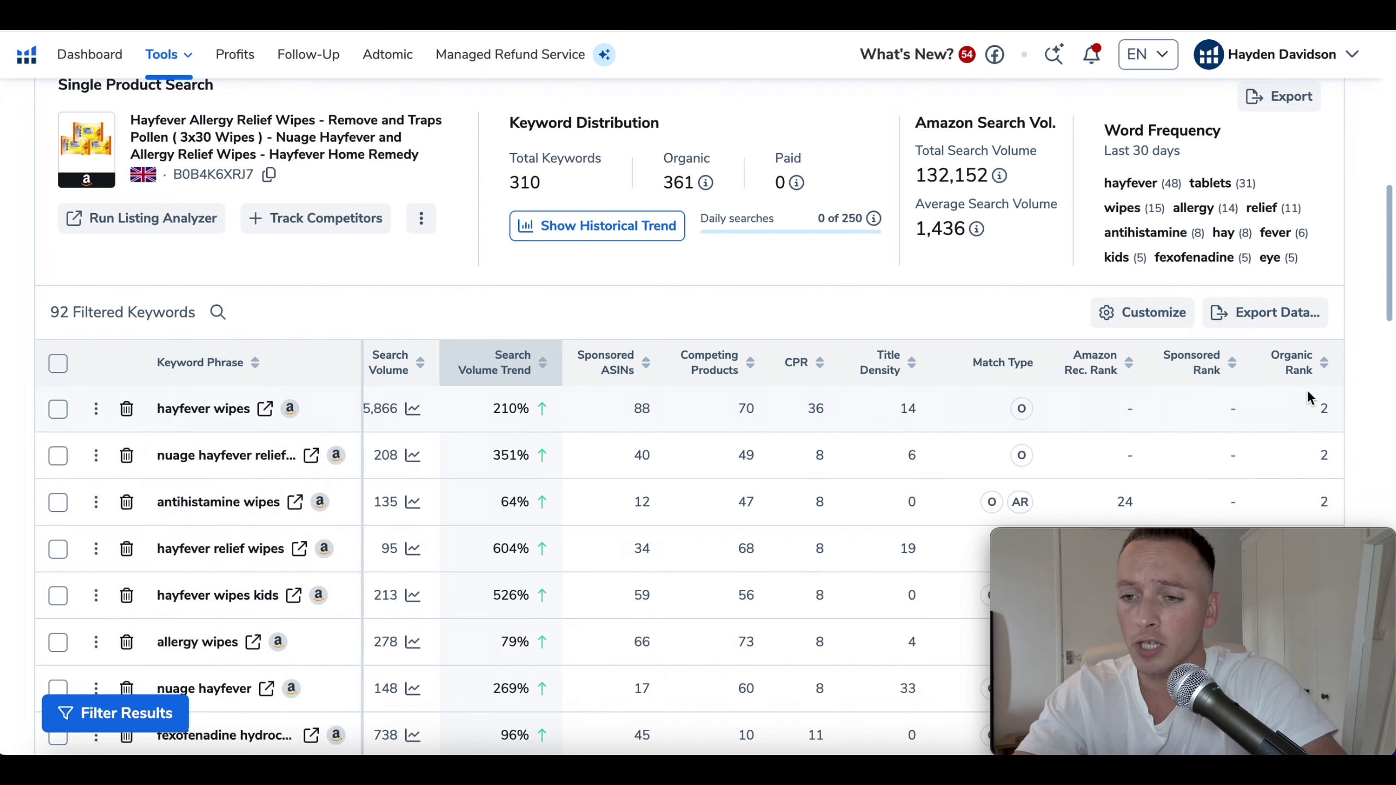
mouse_move(1306, 365)
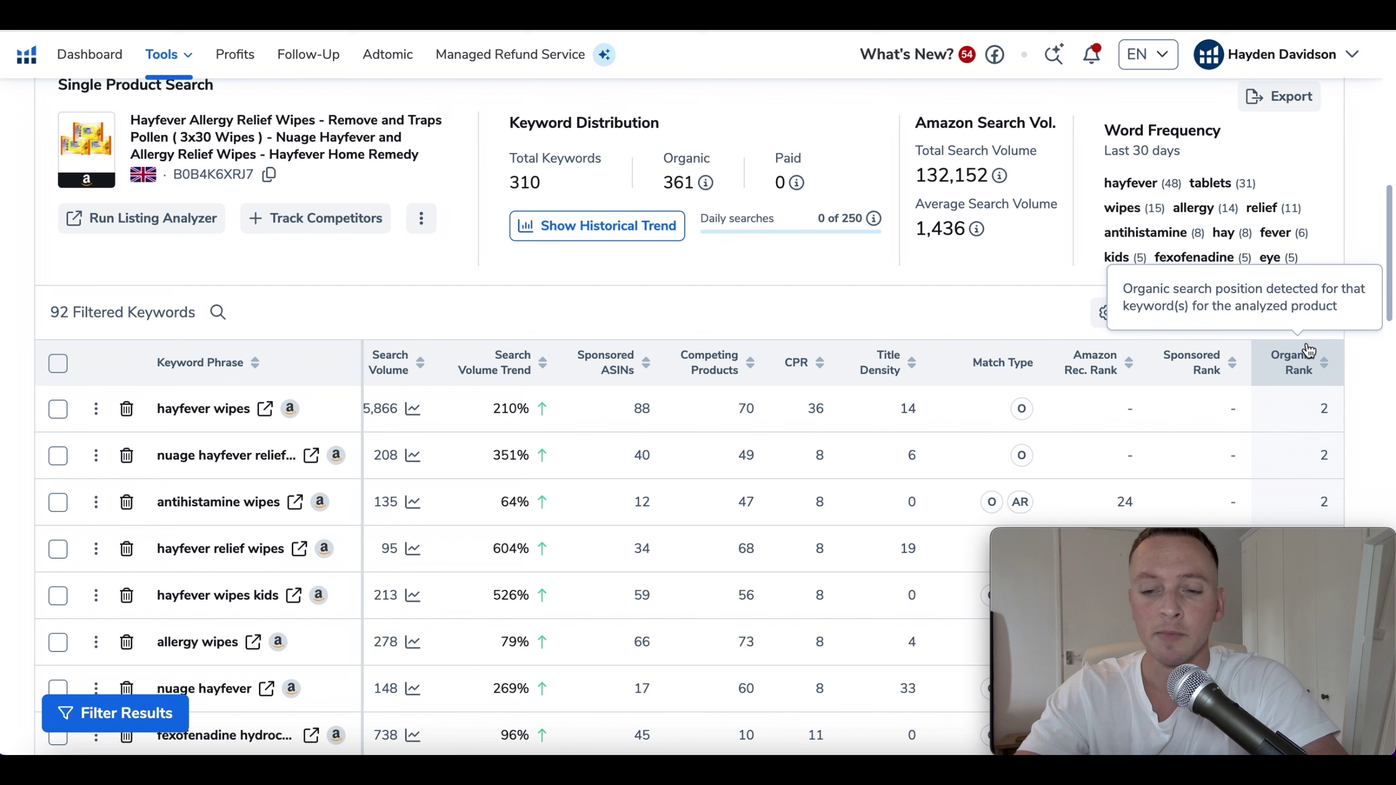
scroll(1201, 399, "left", 5)
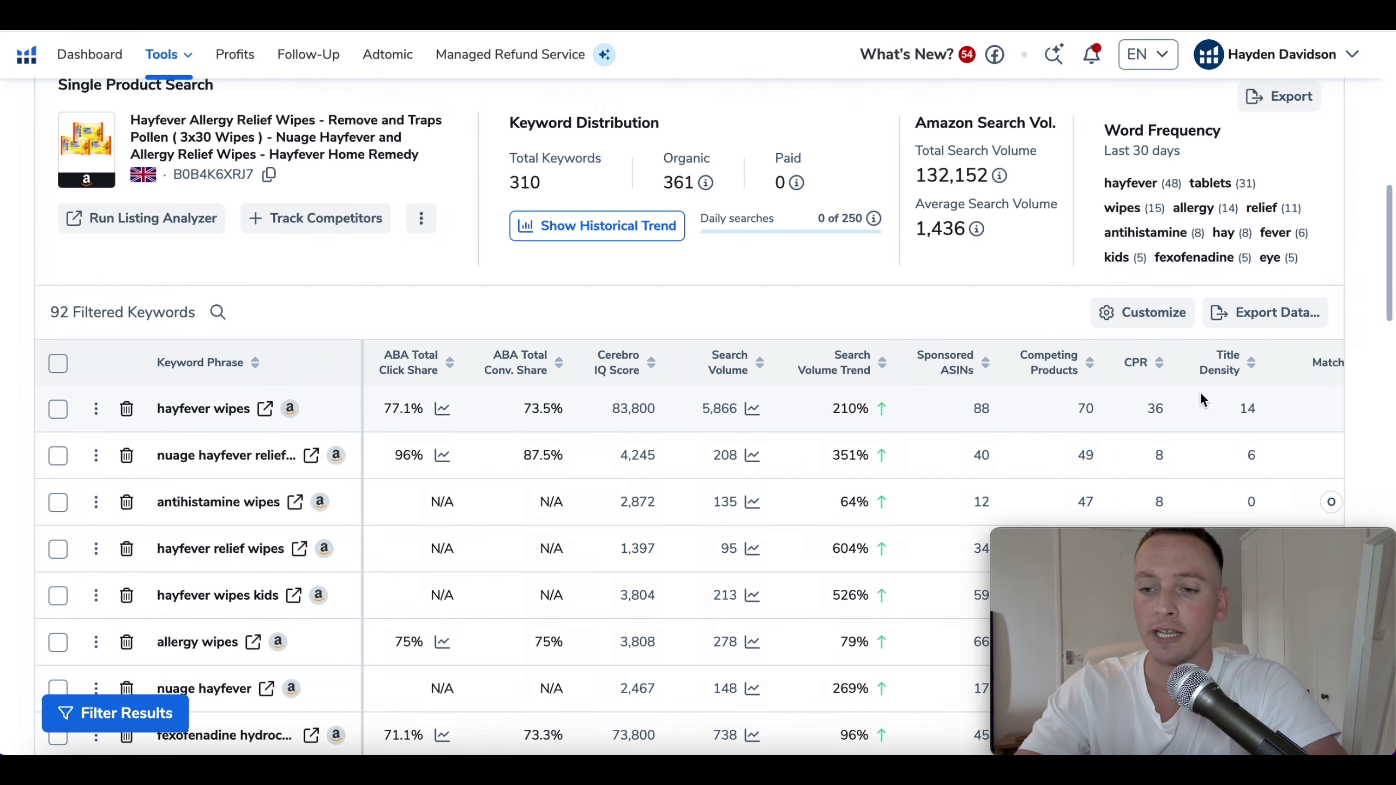
scroll(1200, 400, "right", 5)
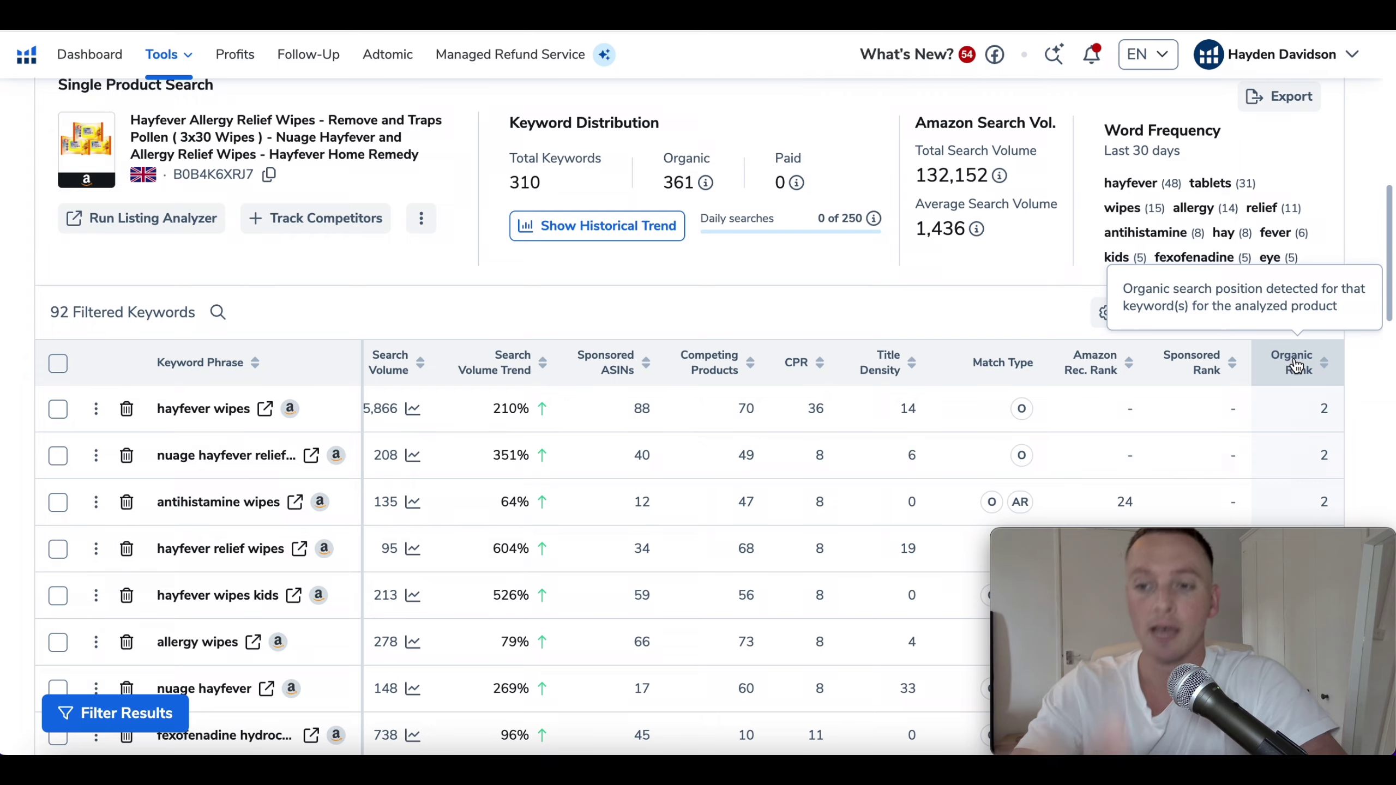
scroll(1297, 365, "down", 2)
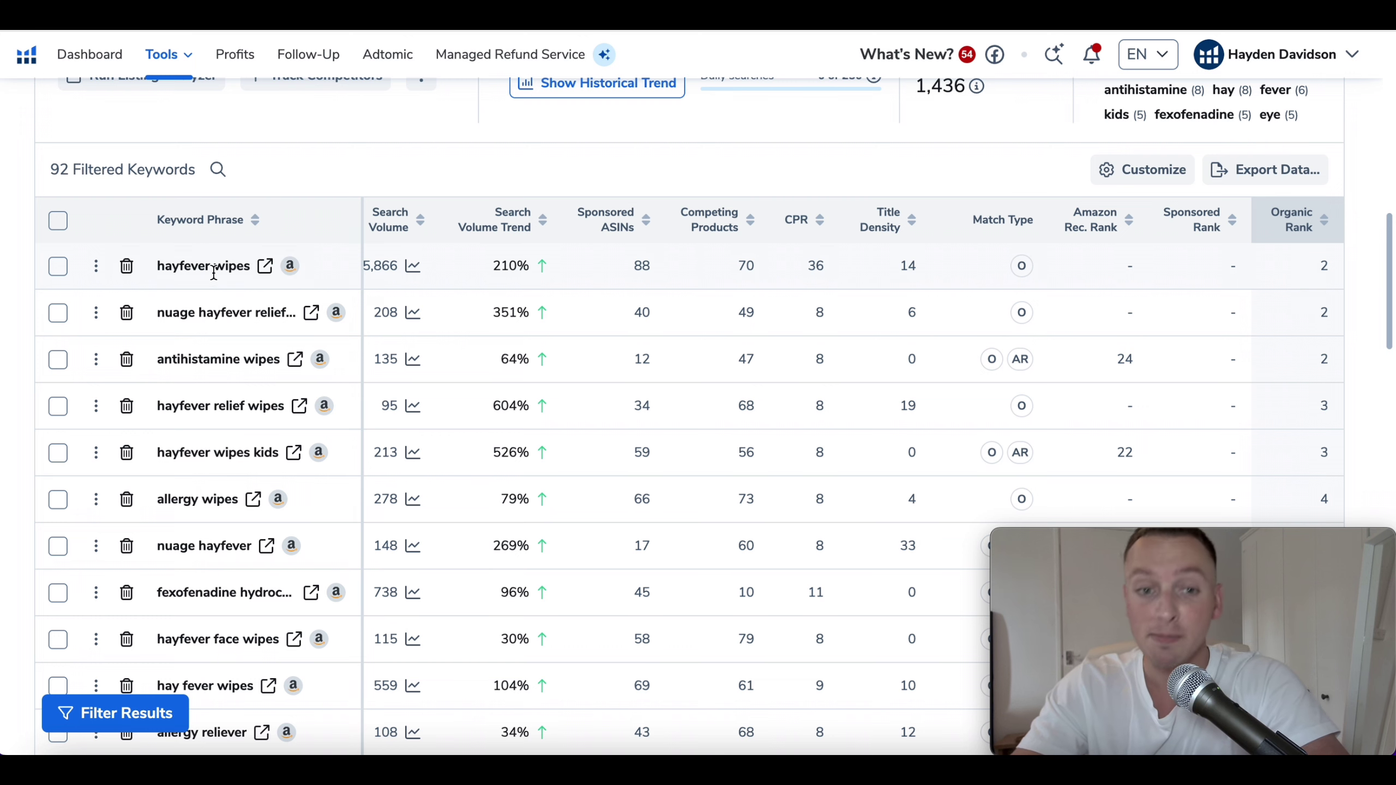
mouse_move(195, 268)
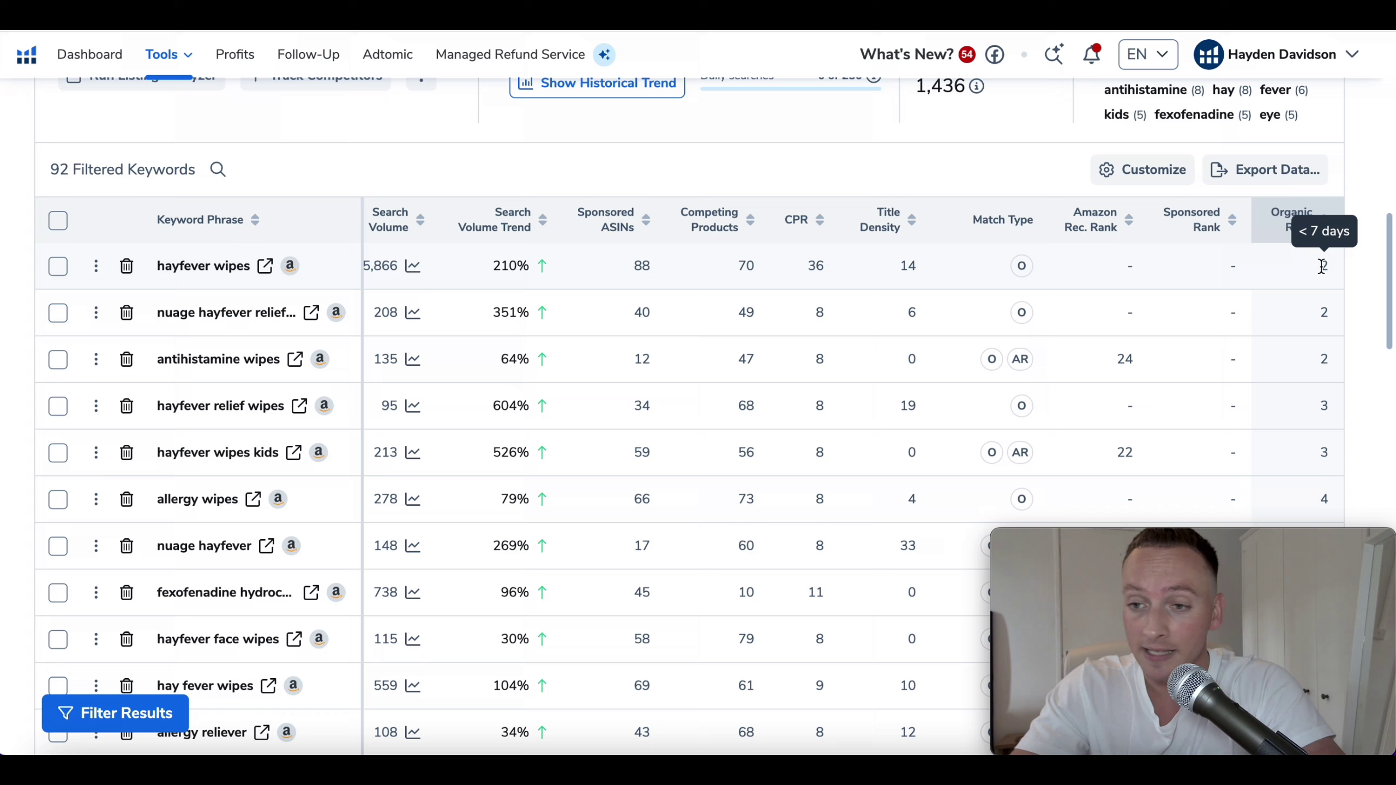
scroll(1320, 264, "down", 1)
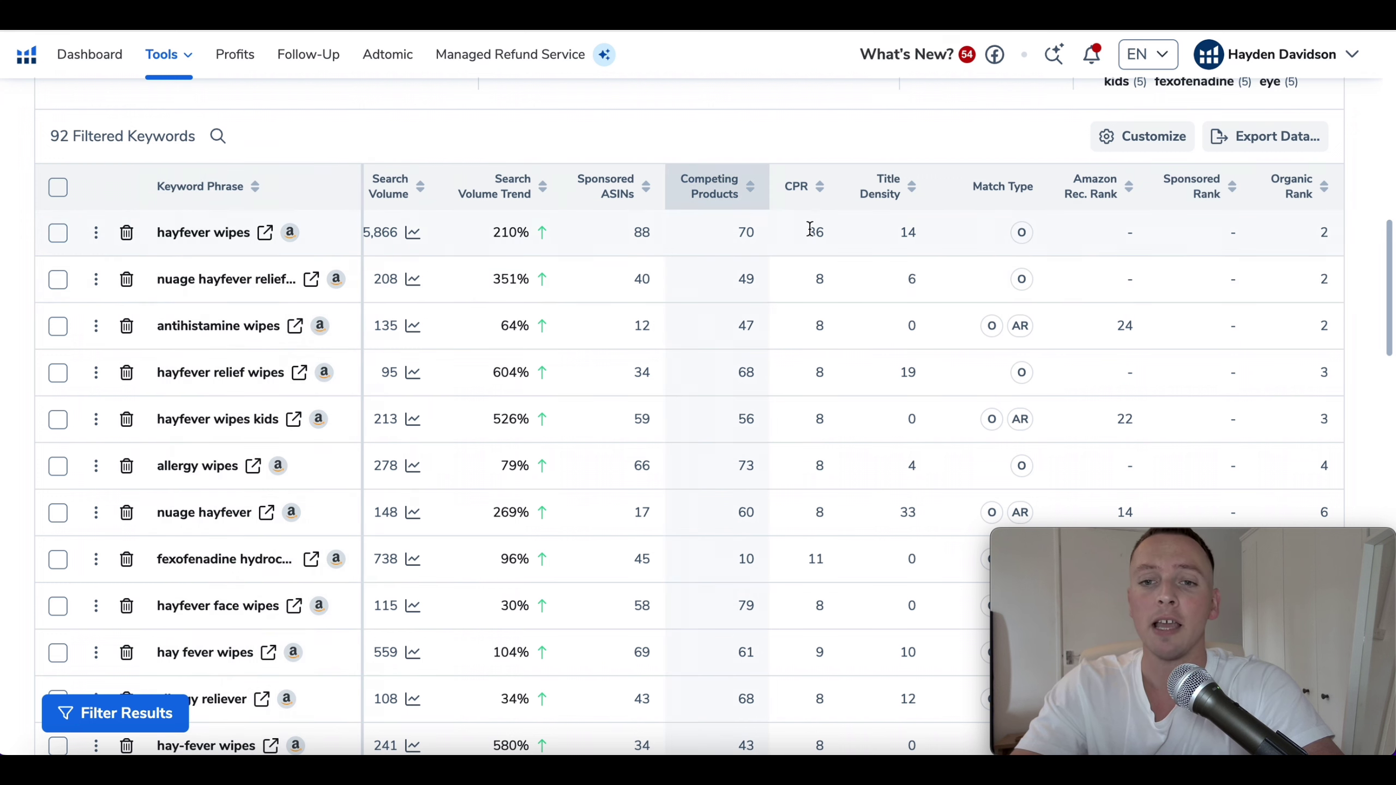
scroll(810, 235, "left", 5)
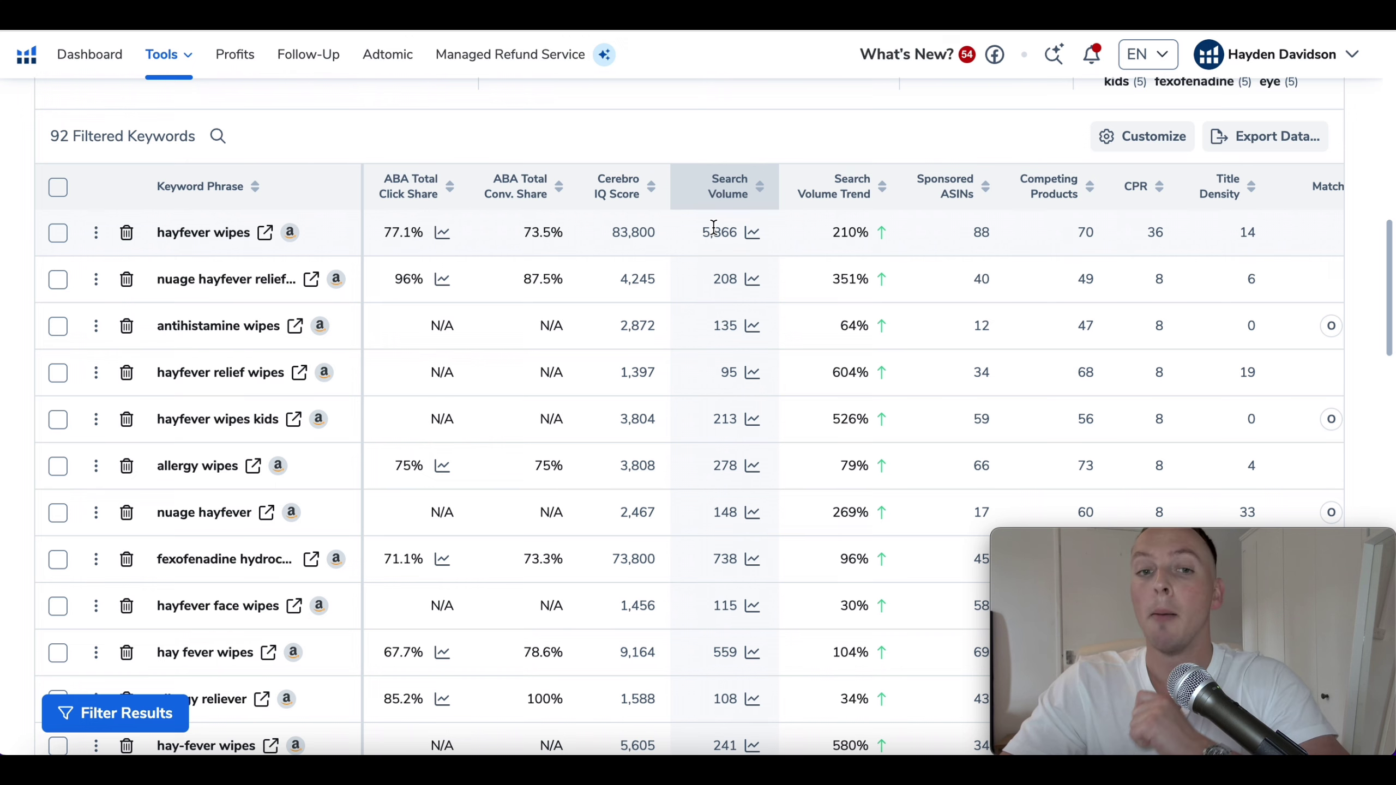
scroll(923, 250, "right", 5)
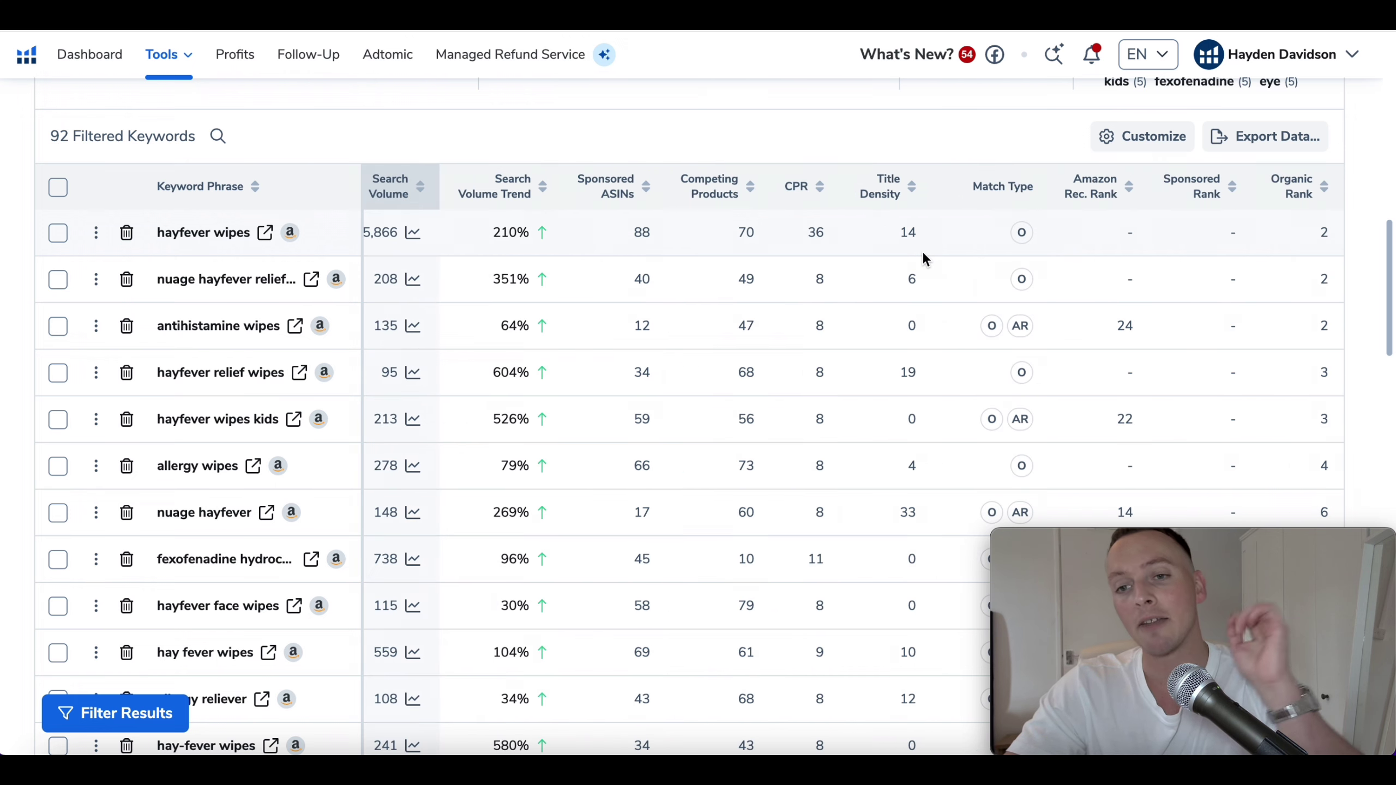
scroll(922, 251, "left", 5)
scroll(923, 251, "up", 4)
scroll(923, 251, "up", 10)
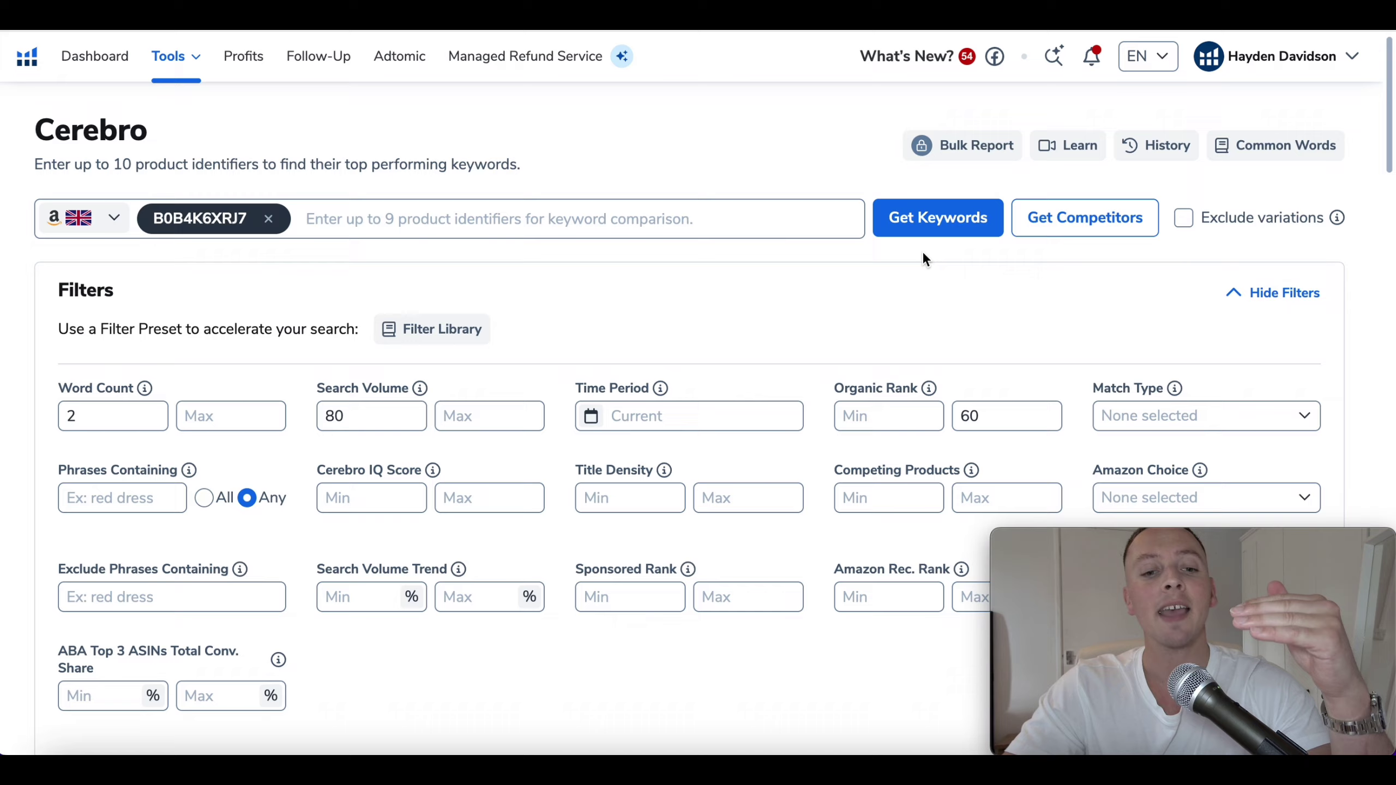
scroll(675, 418, "down", 10)
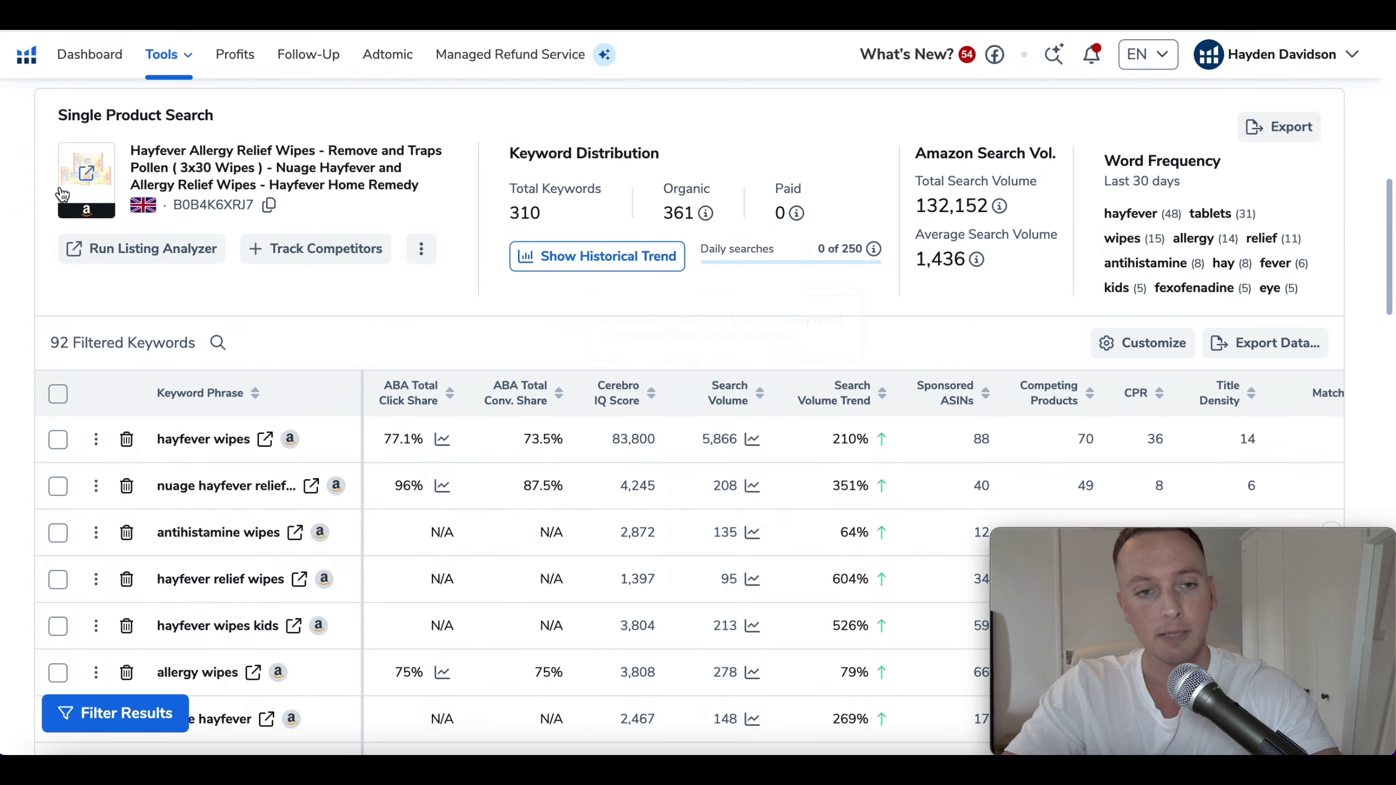
mouse_move(68, 169)
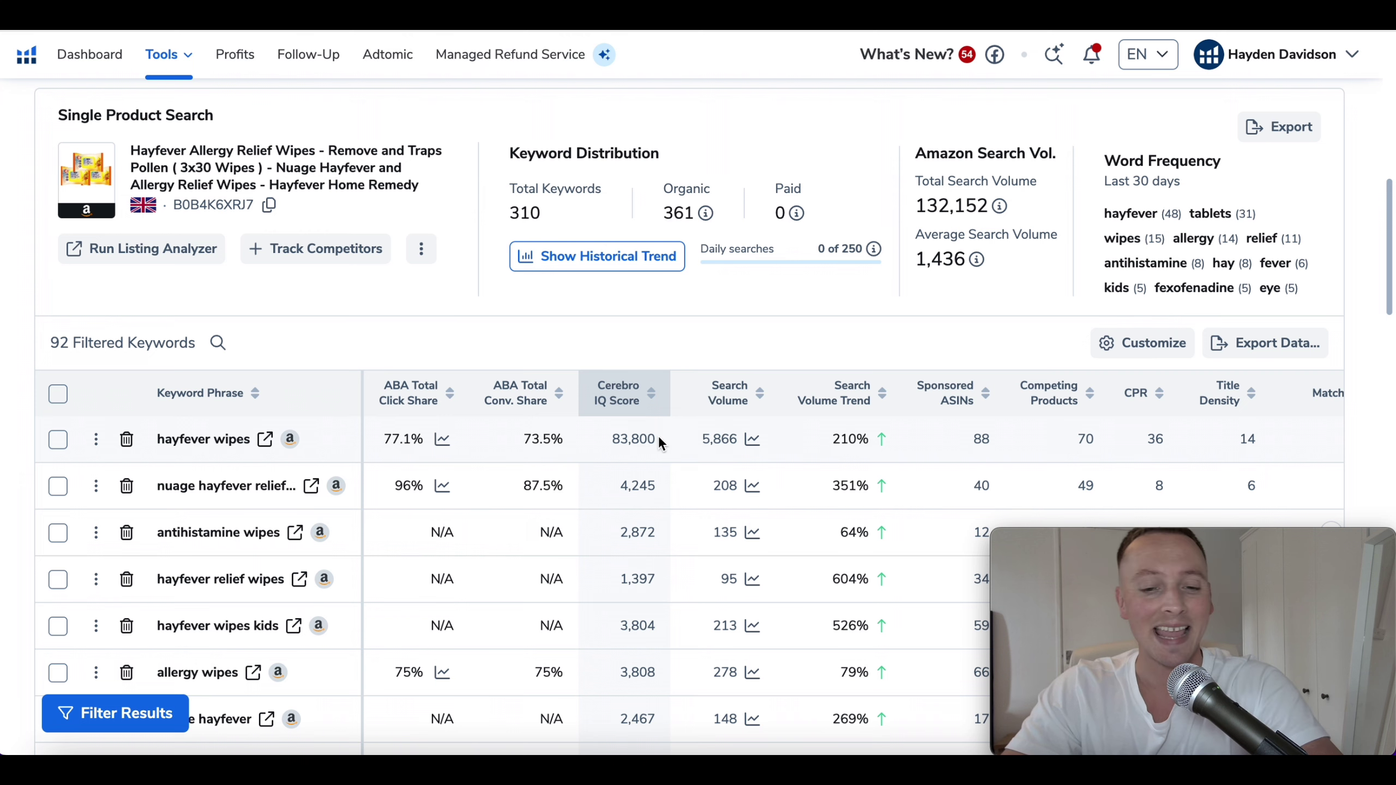
- Open the Amazon.co.uk search results for 'hayfever wipes' from Cerebro and scroll through them
left_click(265, 440)
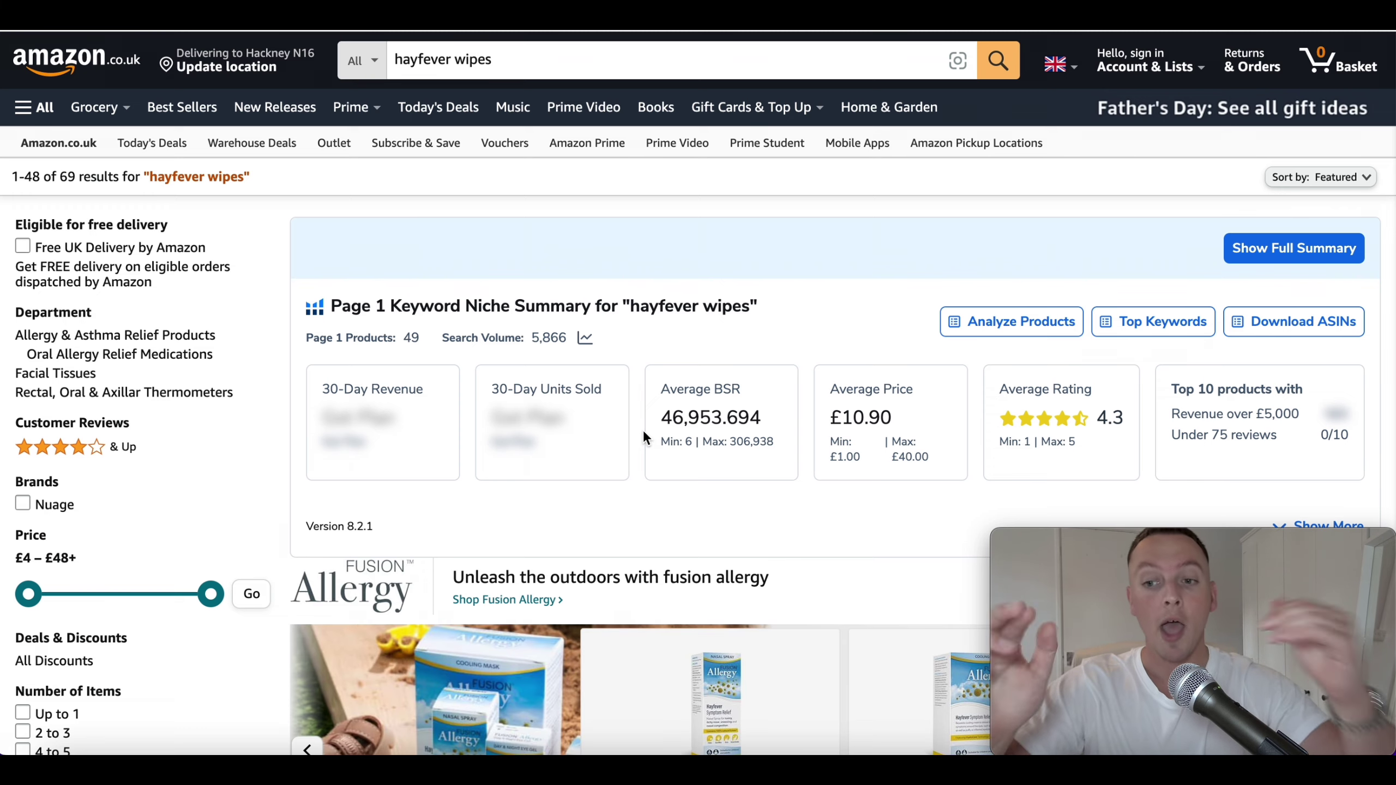
scroll(731, 367, "down", 10)
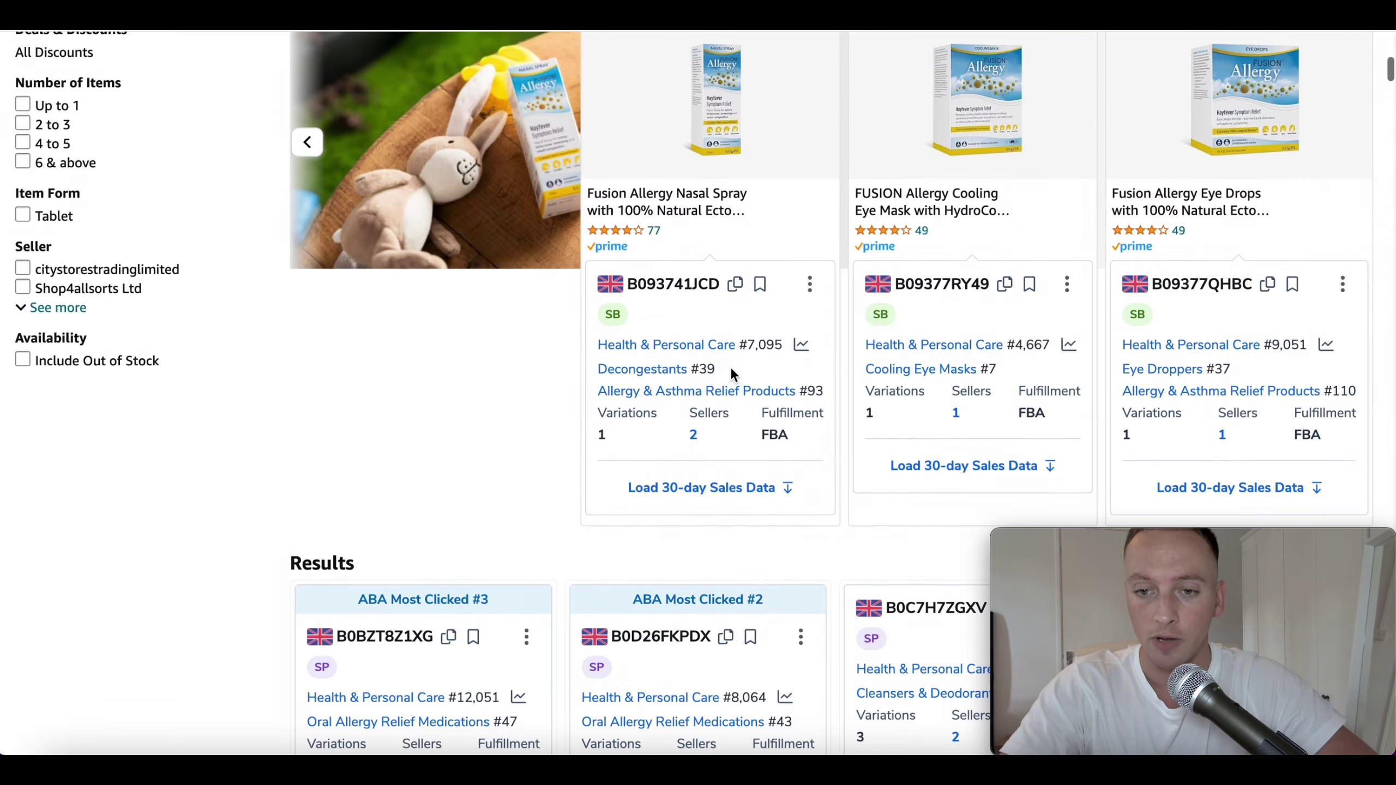
scroll(730, 367, "down", 10)
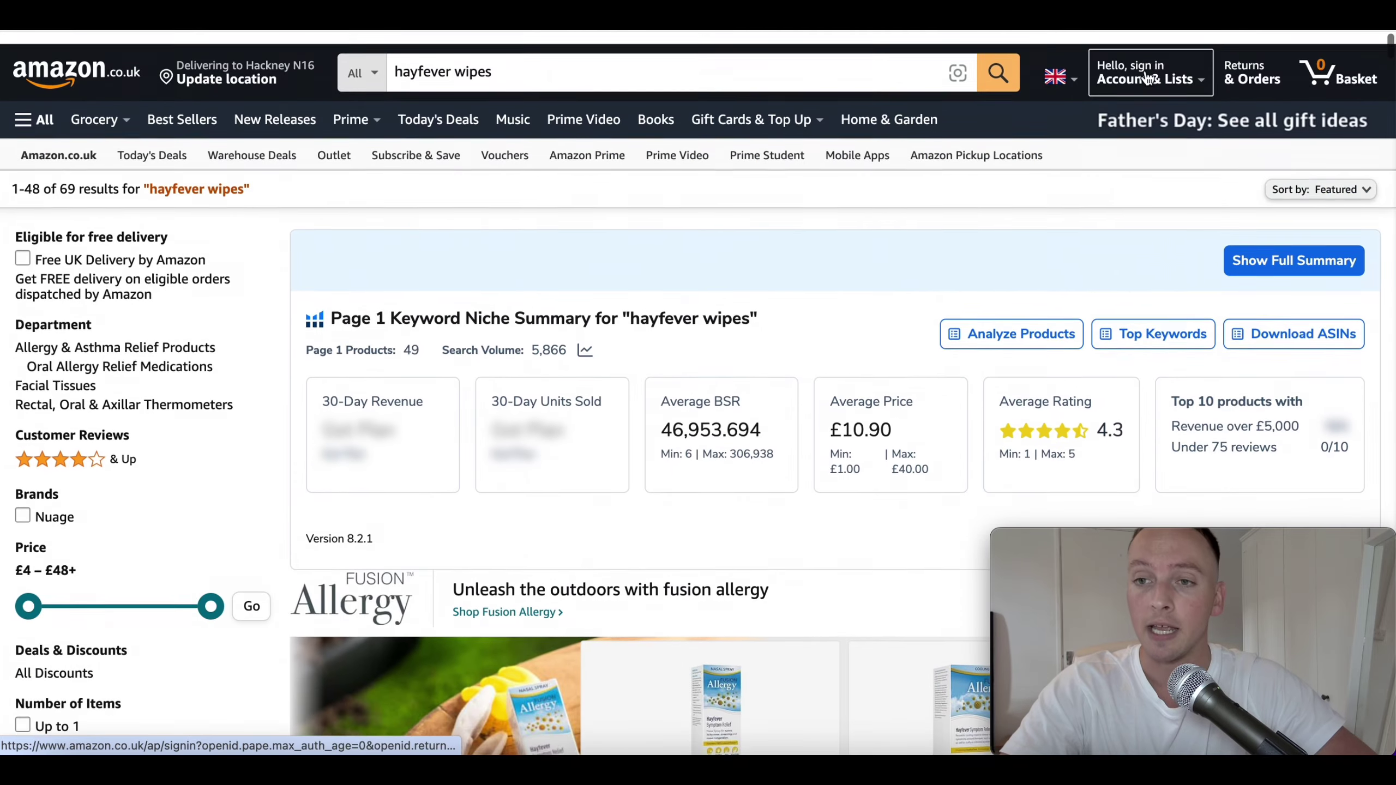
- Run Xray on the 'hayfever wipes' results with sponsored products hidden
left_click(993, 194)
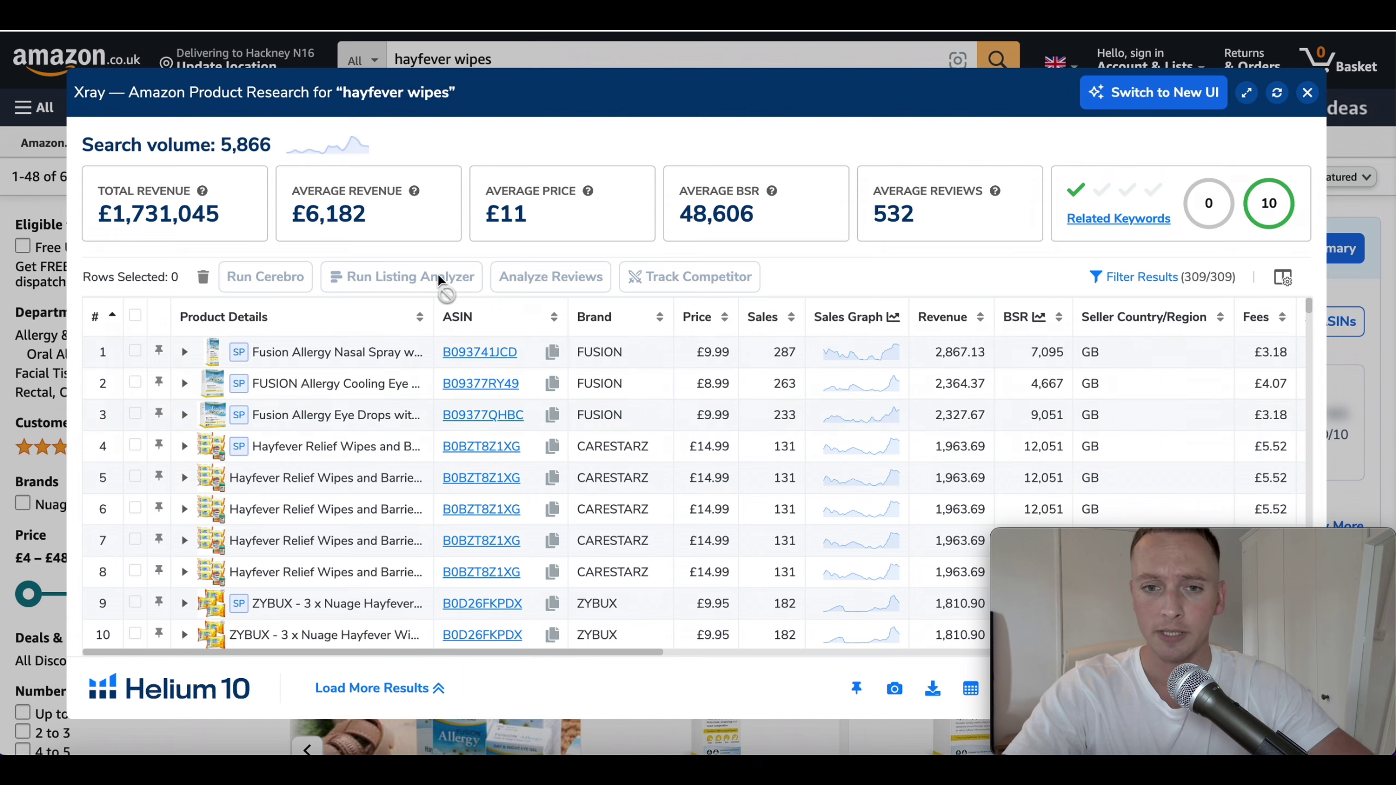
left_click(1125, 277)
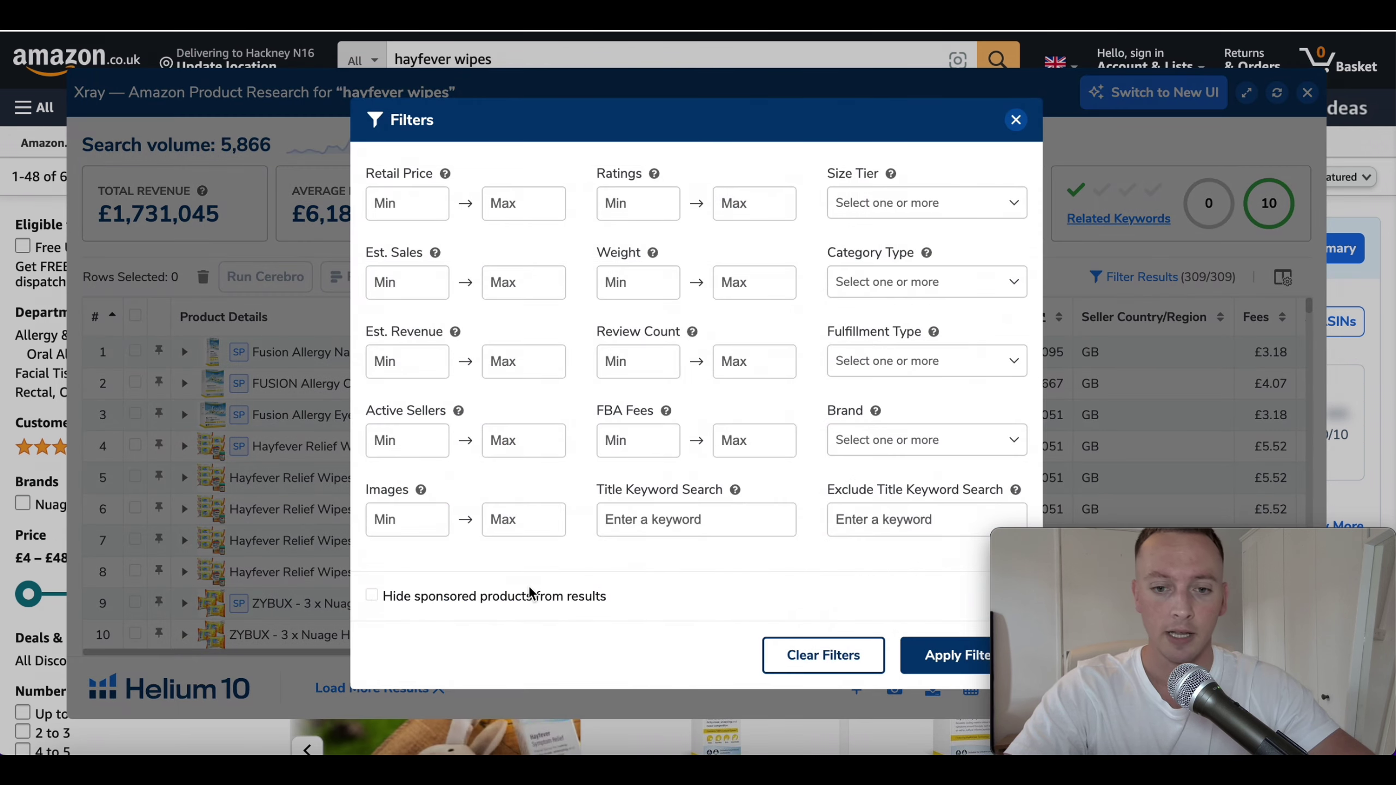
left_click(564, 606)
left_click(934, 655)
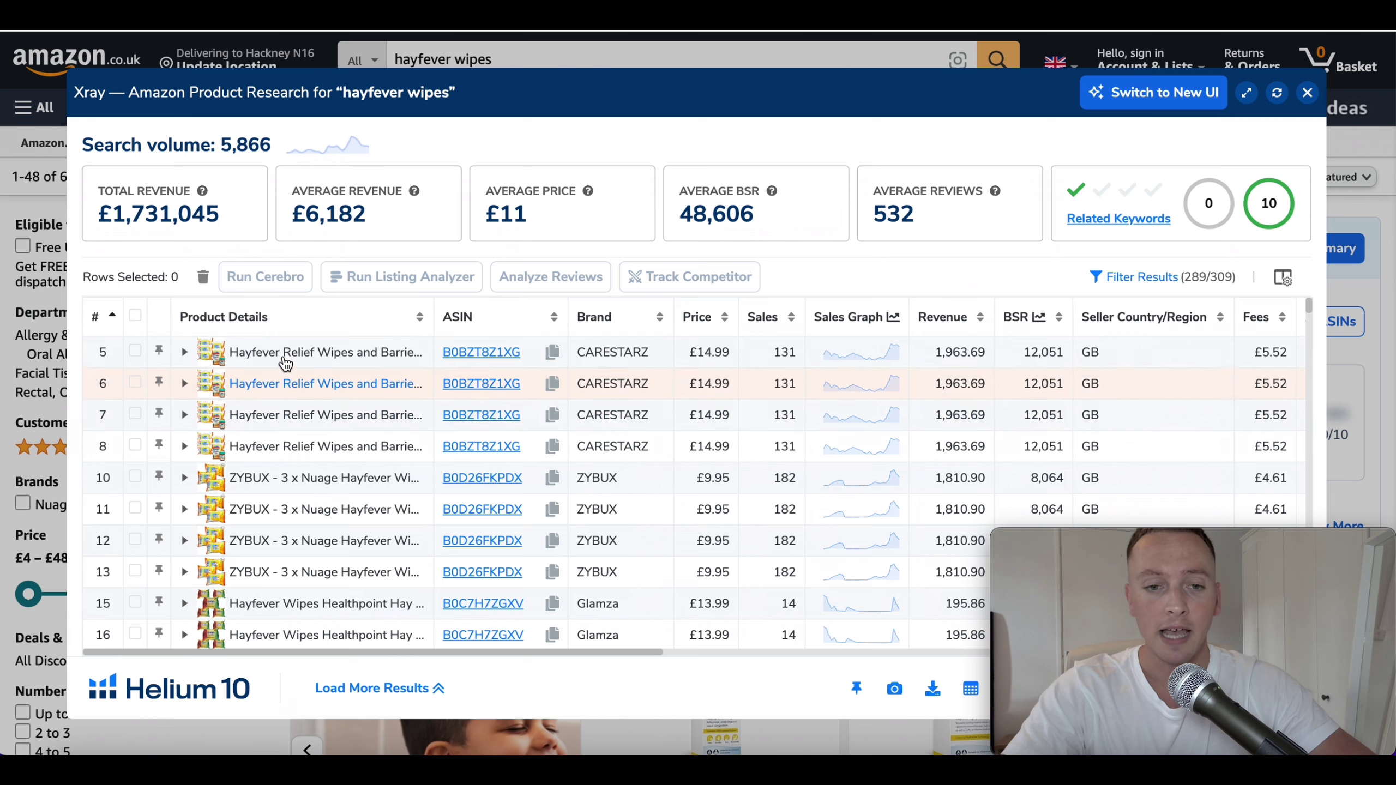
mouse_move(260, 435)
scroll(297, 435, "down", 2)
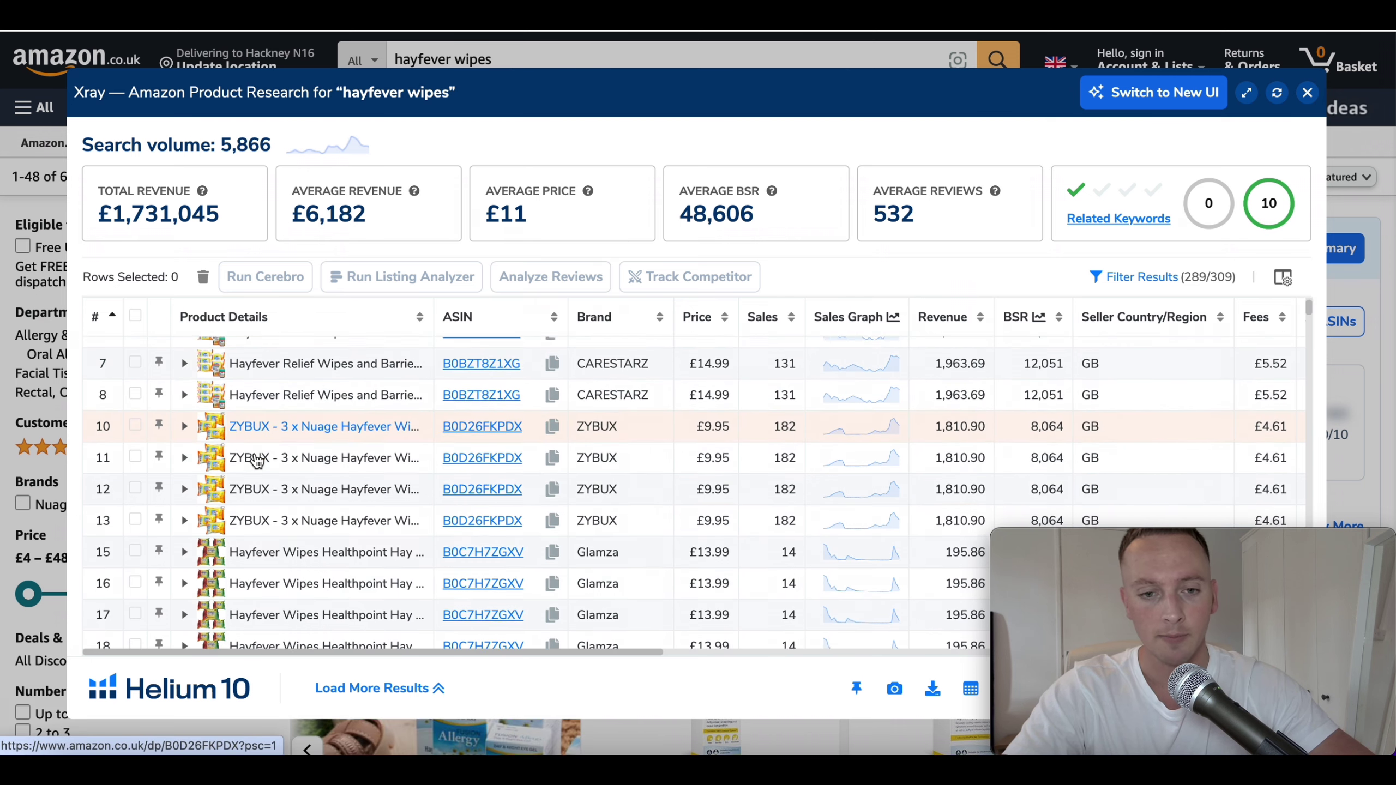
scroll(341, 417, "up", 2)
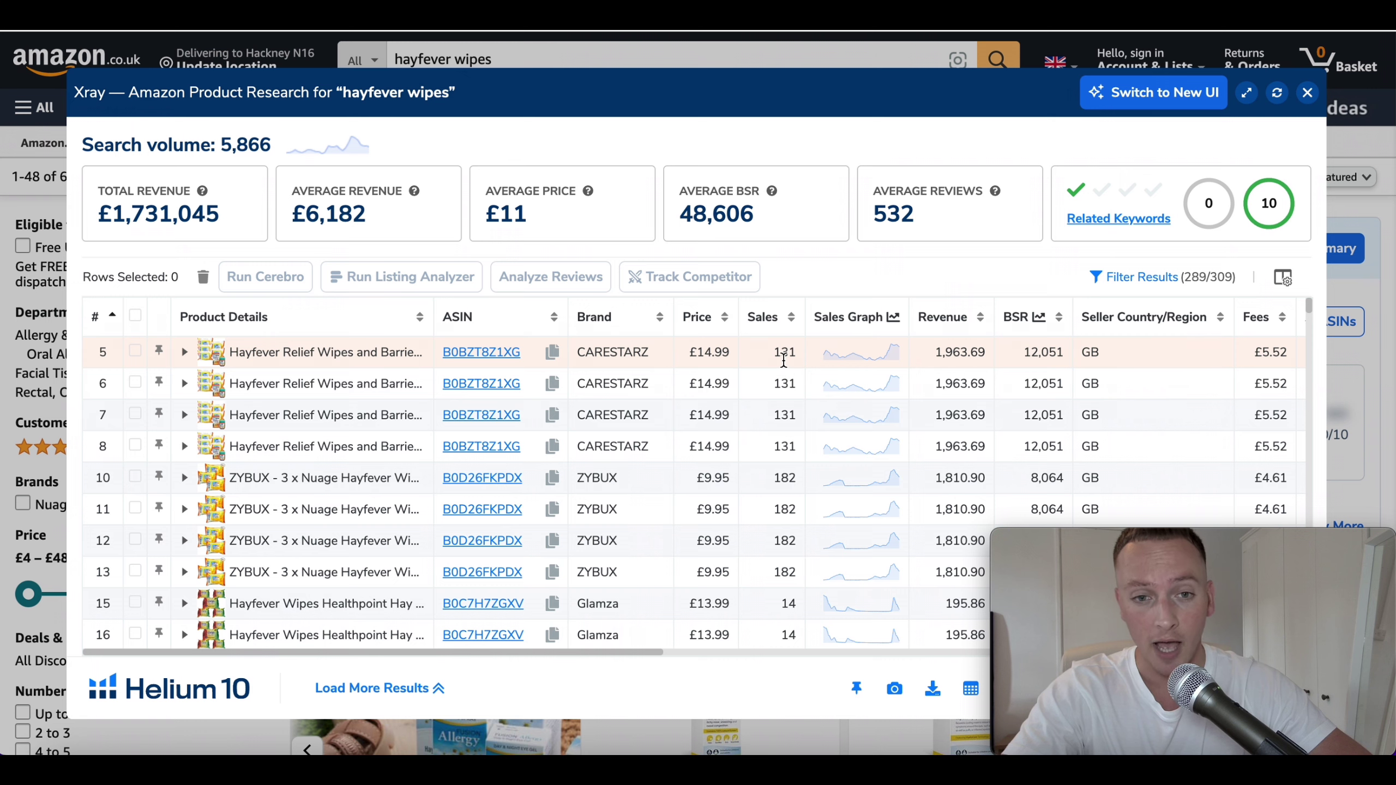
scroll(783, 361, "right", 5)
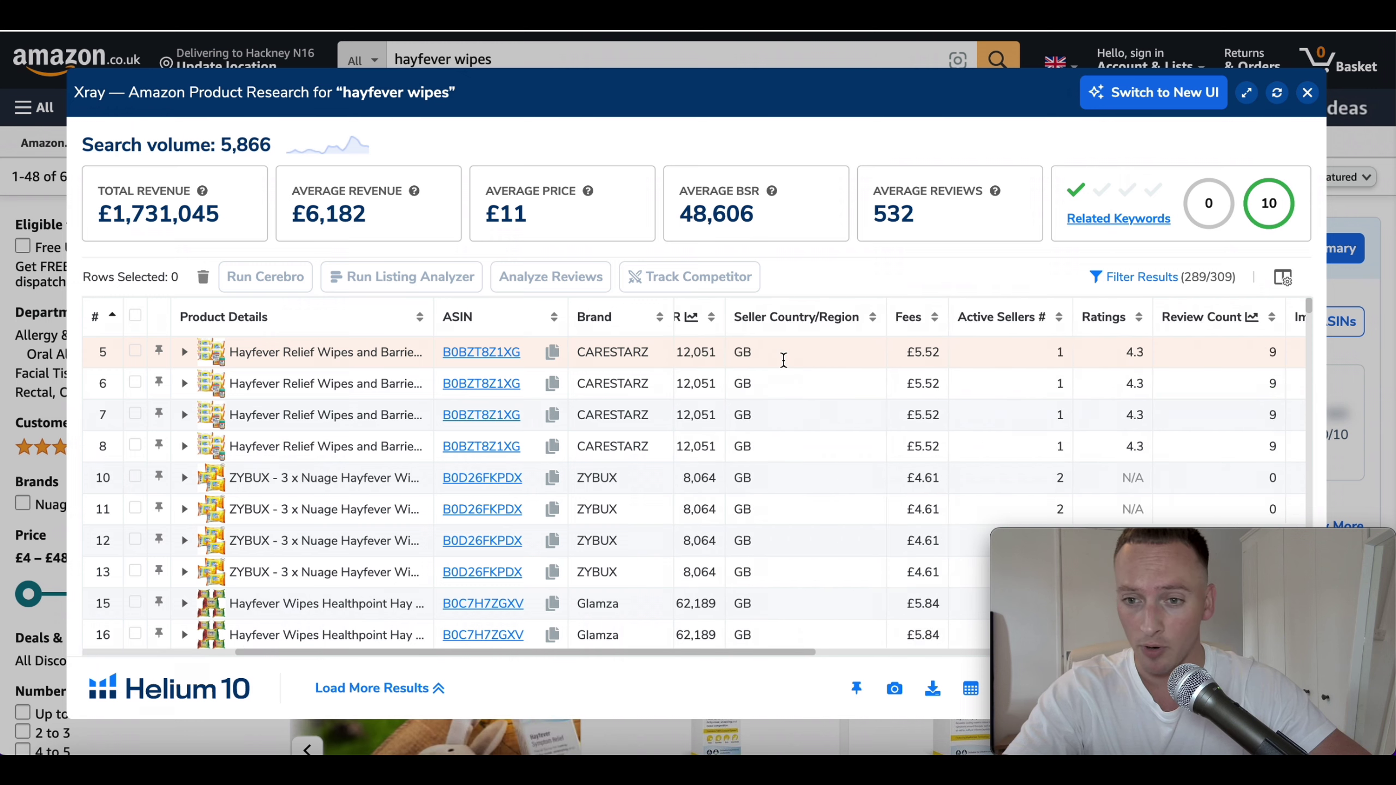
scroll(783, 361, "right", 3)
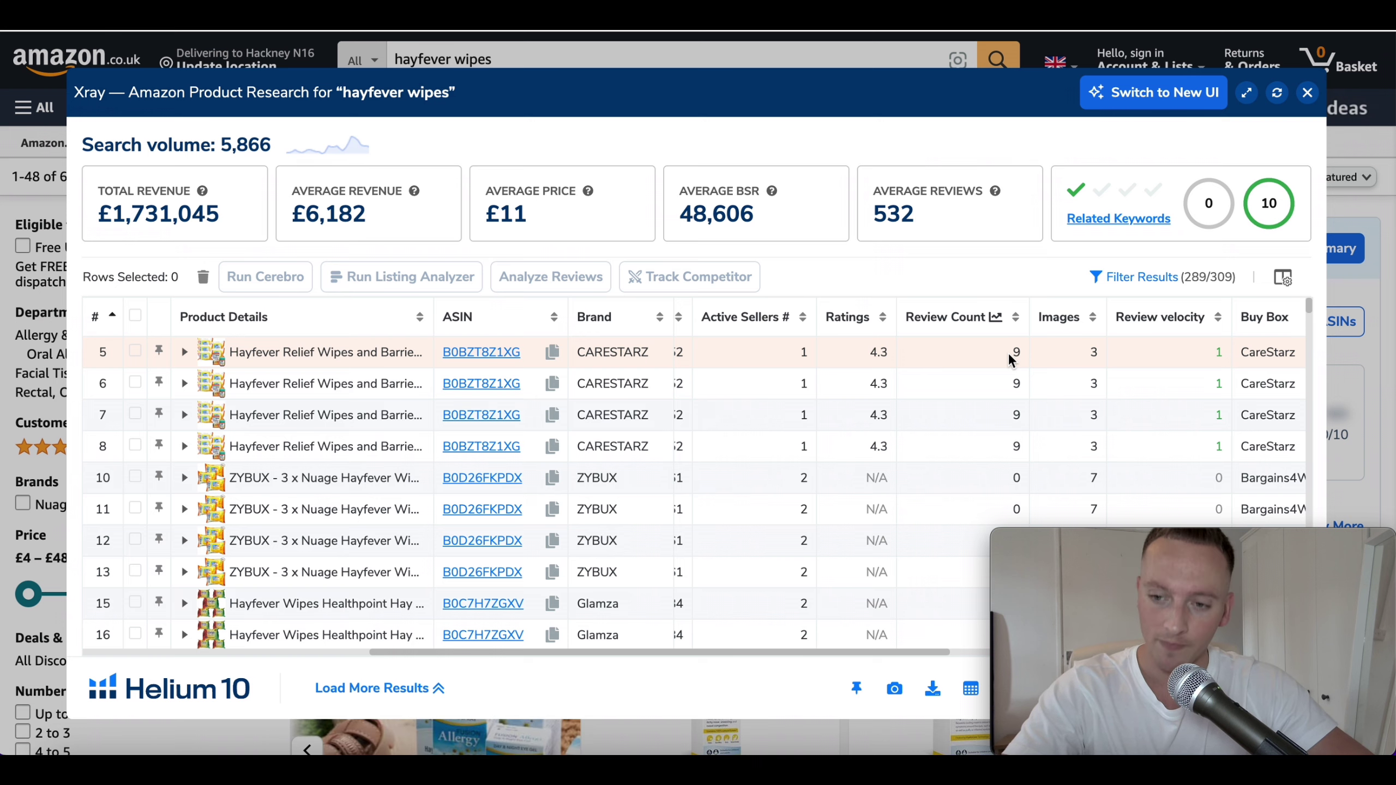
scroll(1008, 353, "down", 1)
scroll(1007, 352, "down", 4)
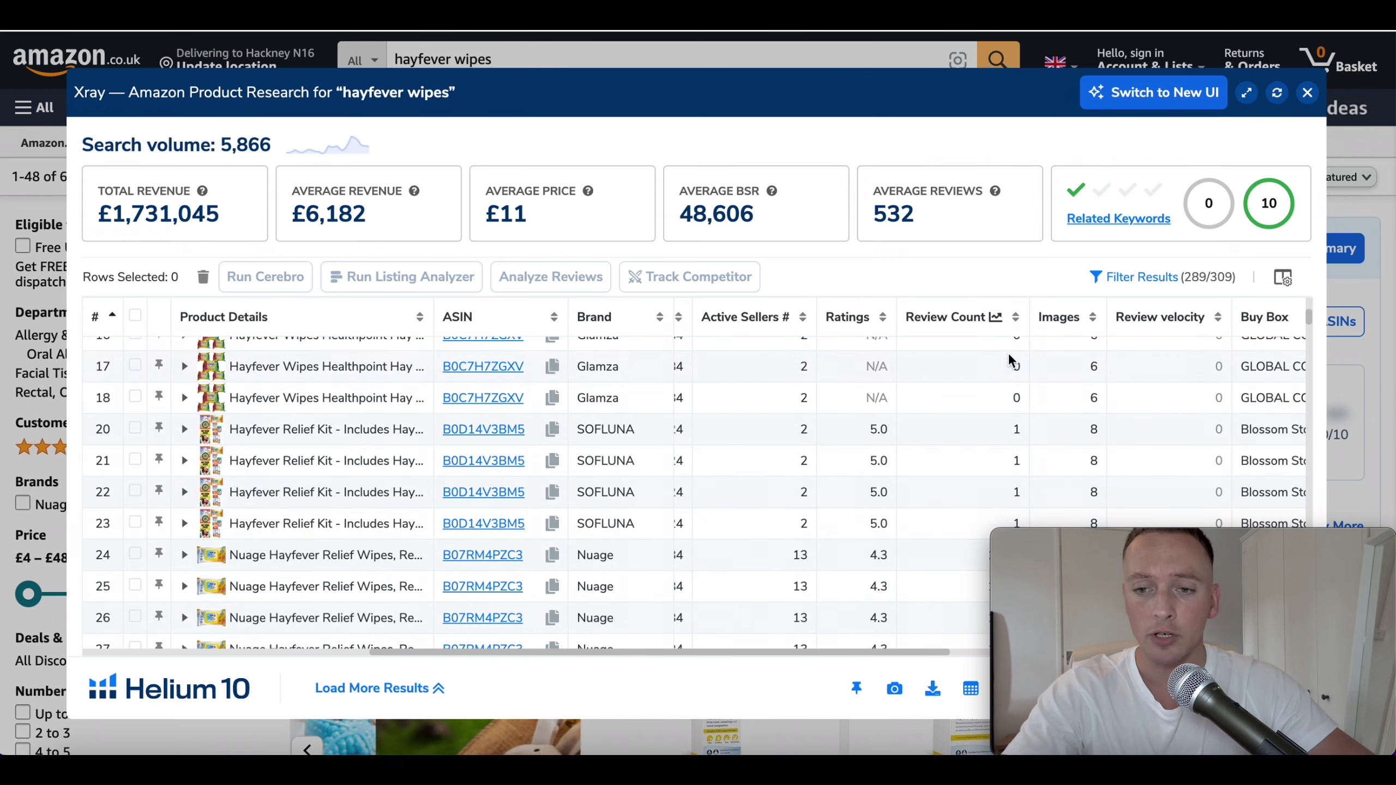
scroll(1007, 352, "up", 1)
scroll(1007, 352, "up", 3)
scroll(1008, 352, "left", 5)
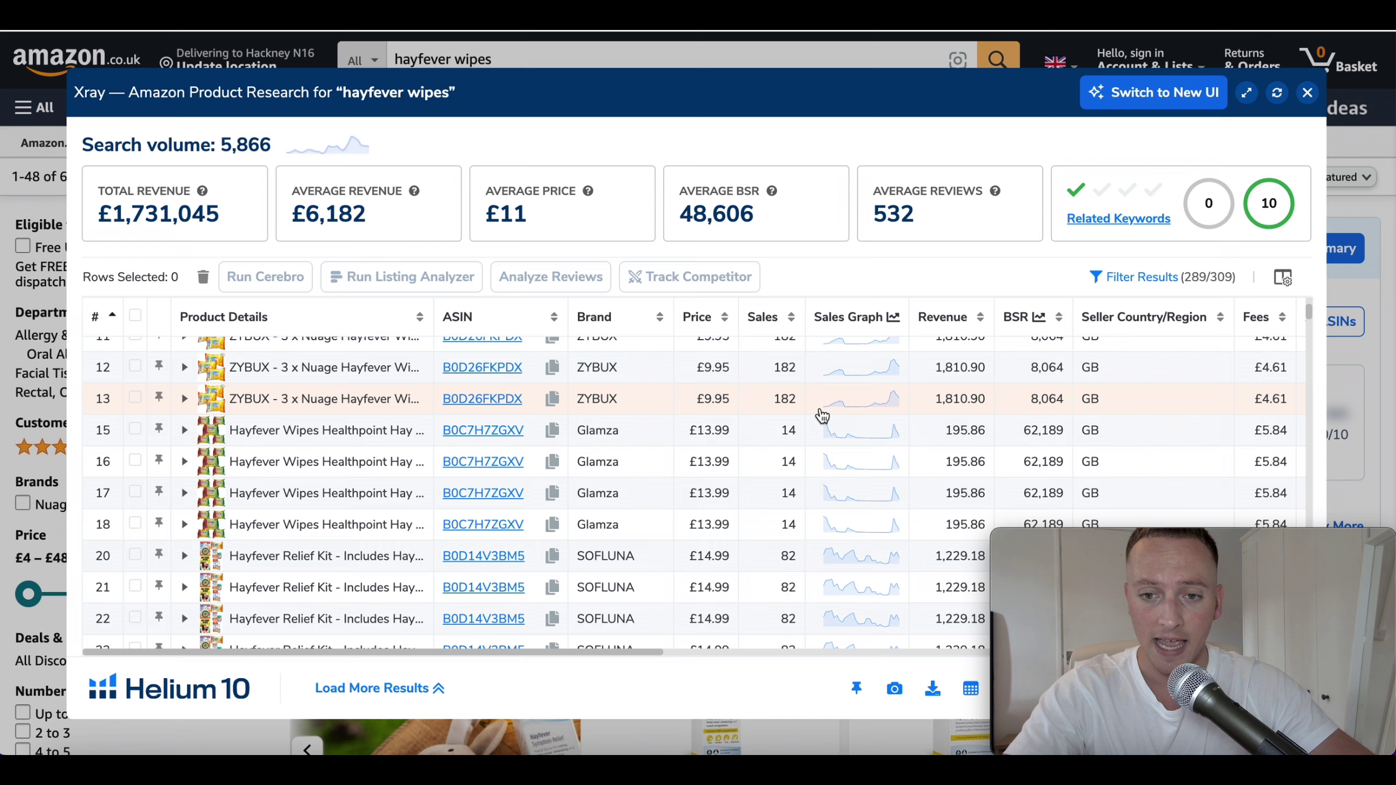
scroll(899, 443, "right", 6)
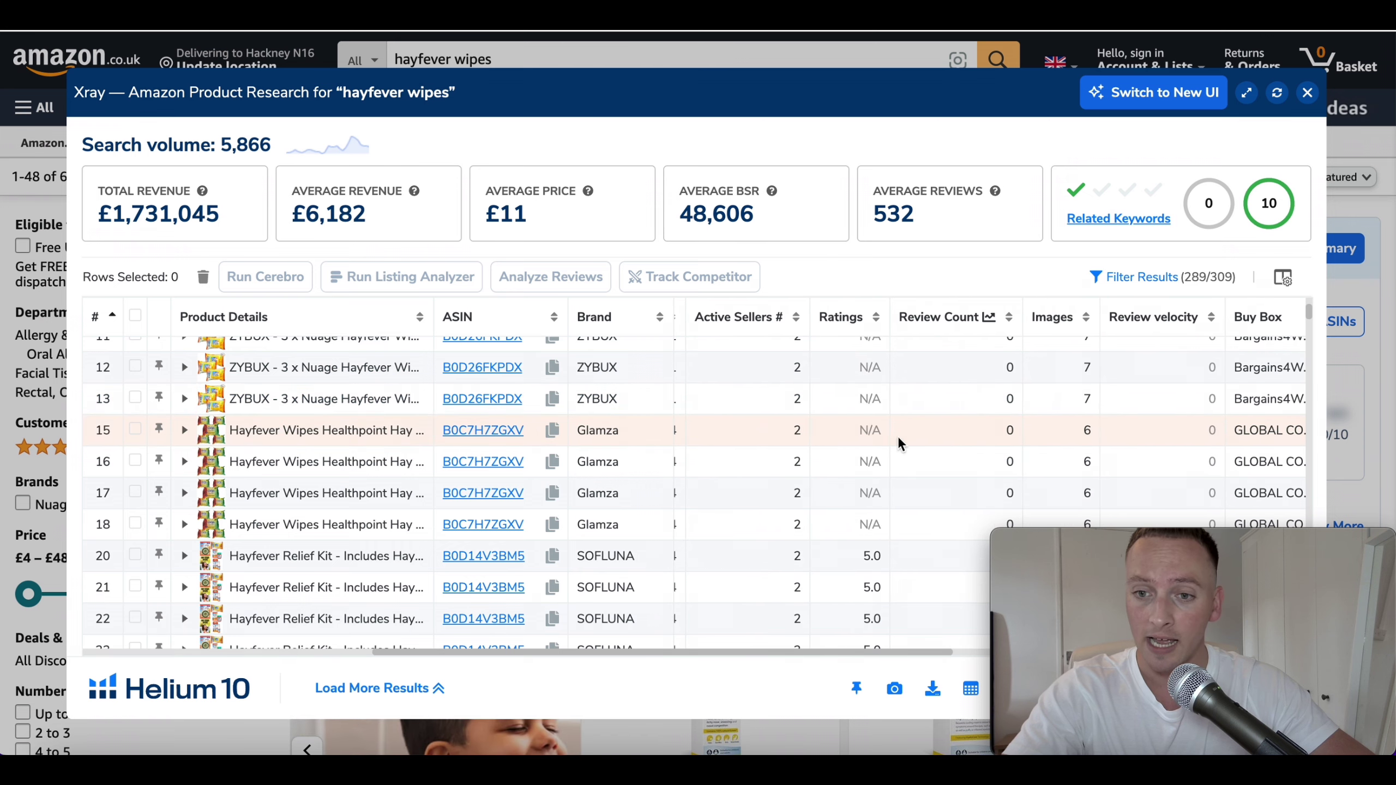
scroll(1008, 436, "down", 4)
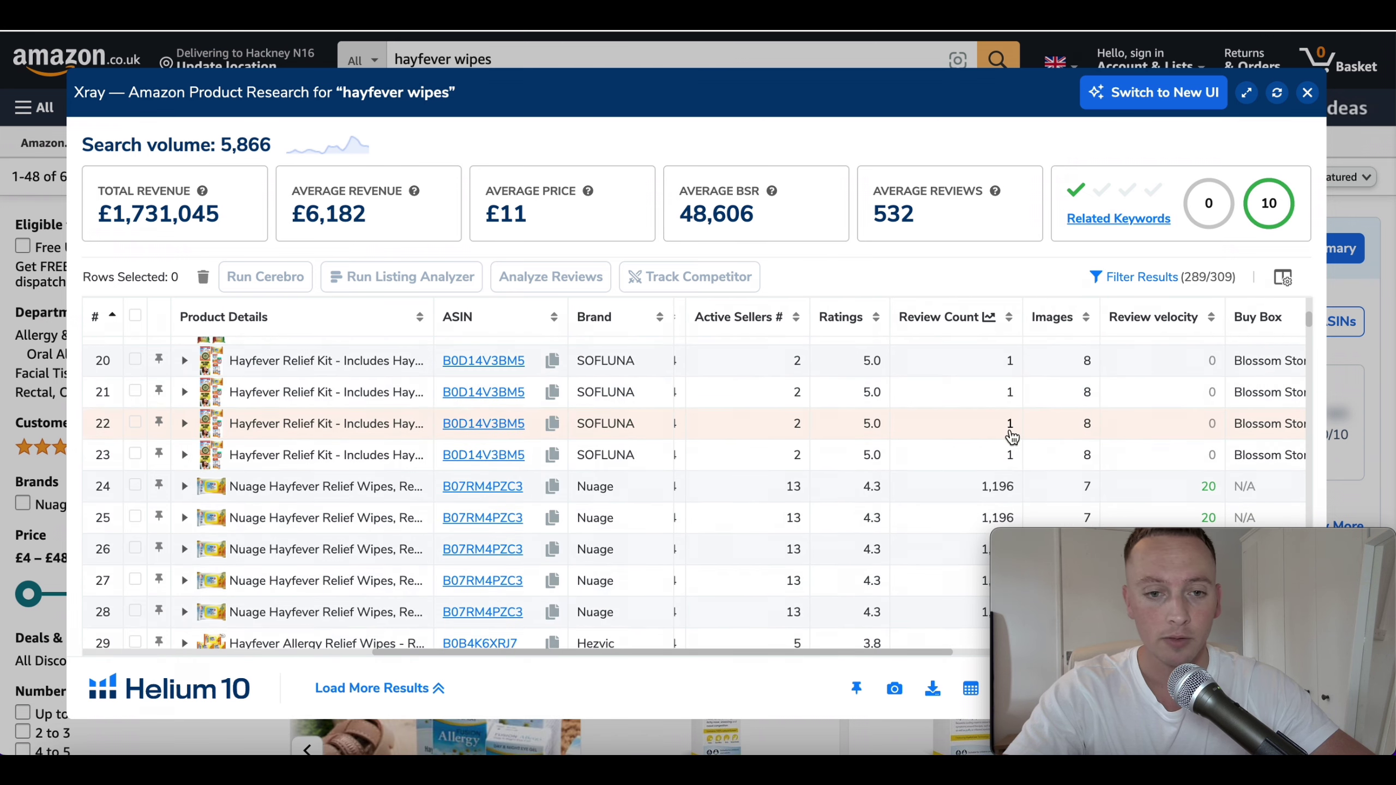
scroll(873, 397, "down", 2)
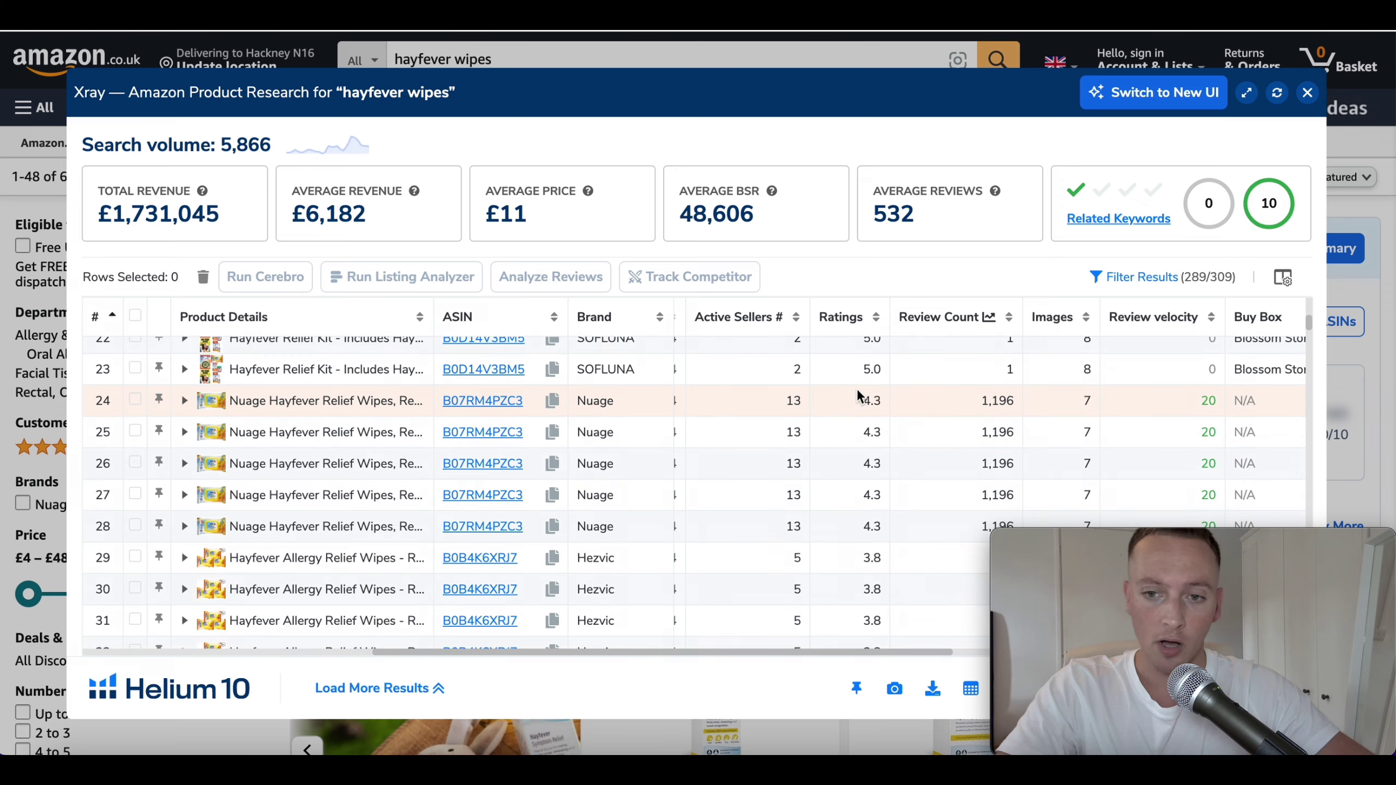
scroll(981, 420, "down", 3)
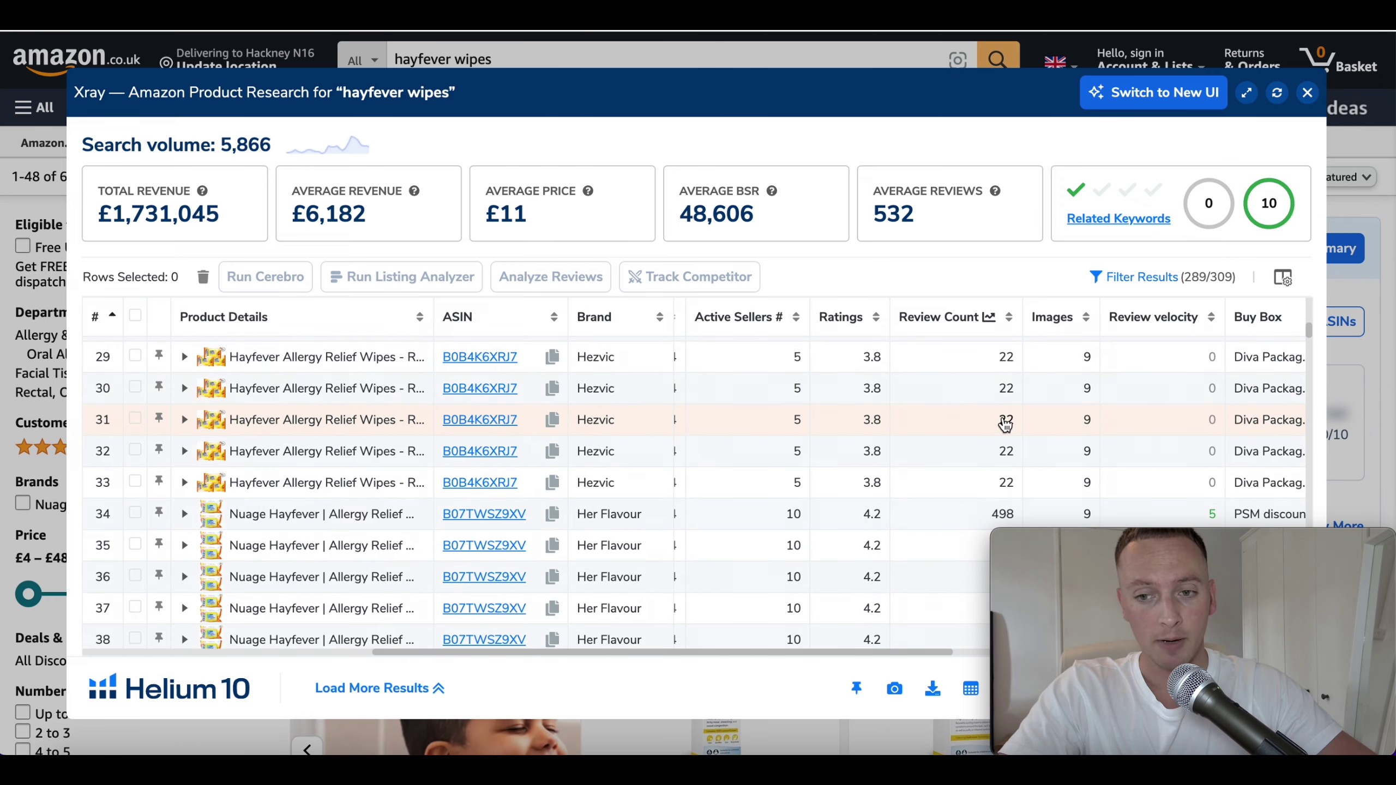
scroll(385, 421, "left", 5)
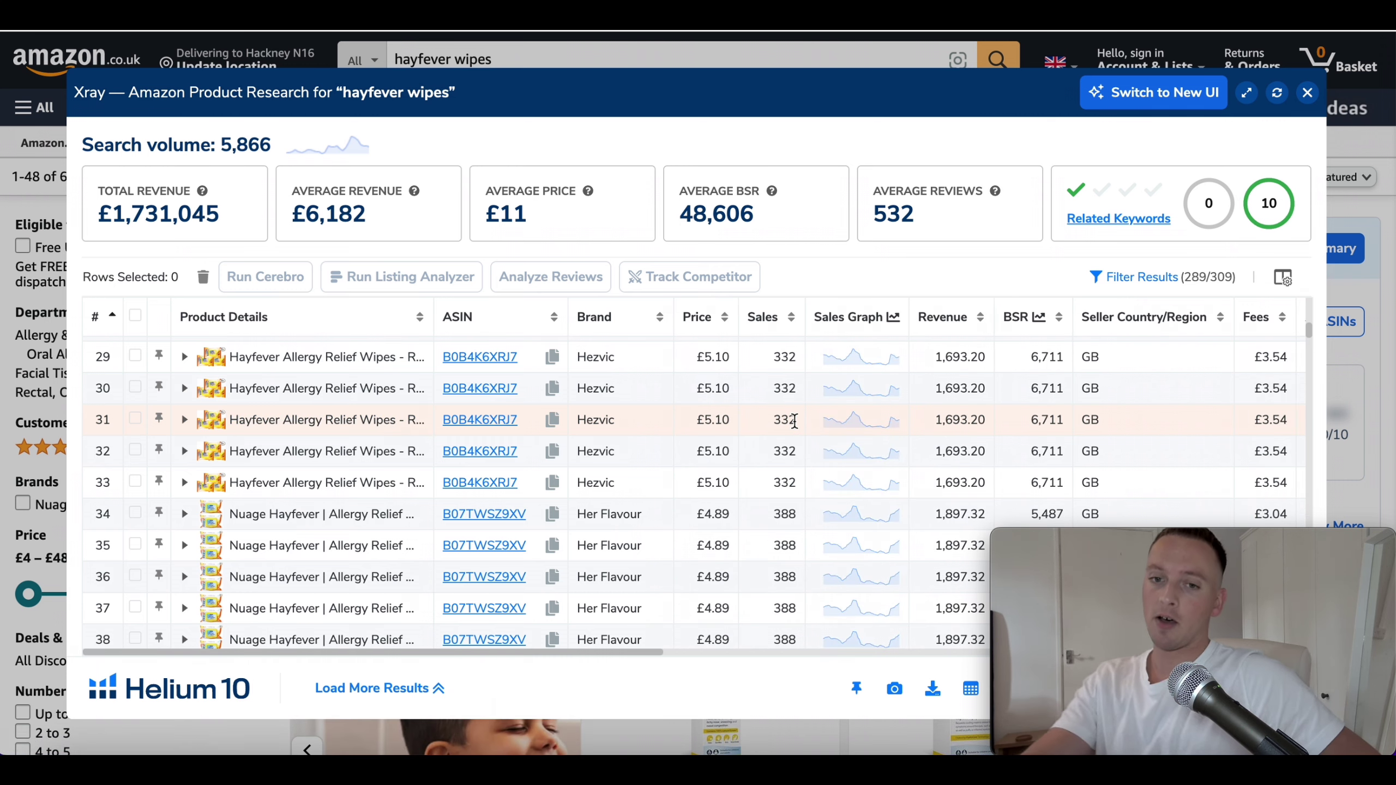
scroll(982, 428, "right", 10)
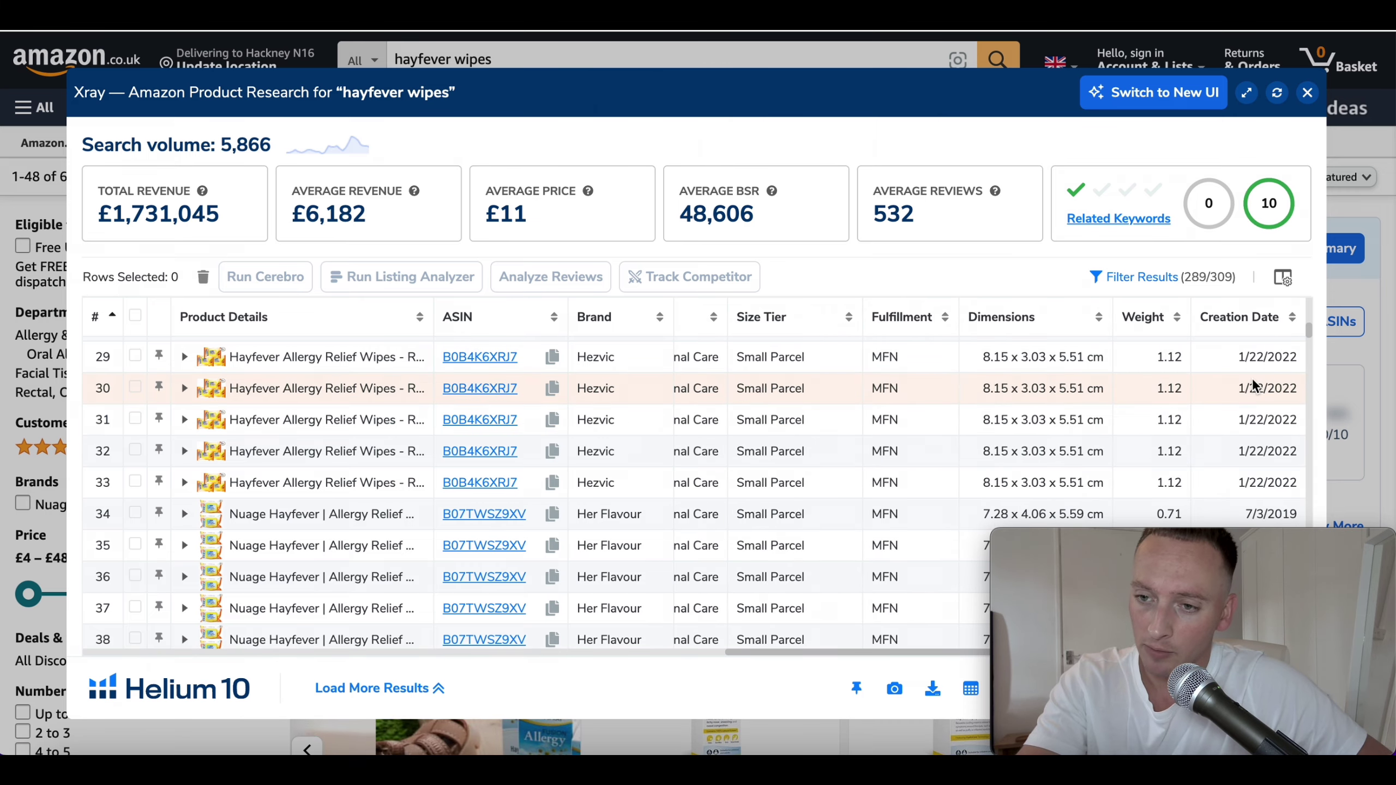
scroll(1254, 385, "down", 8)
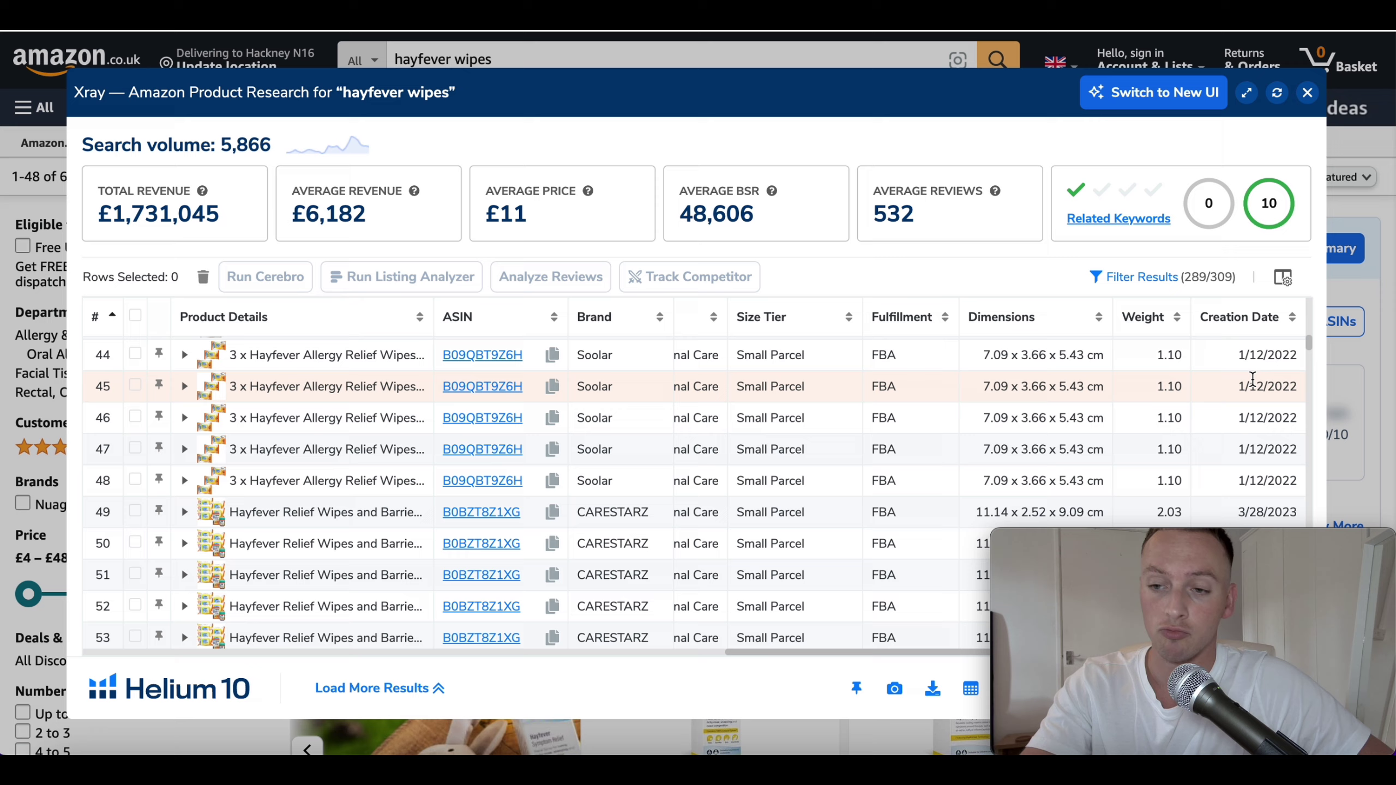
scroll(1254, 384, "down", 3)
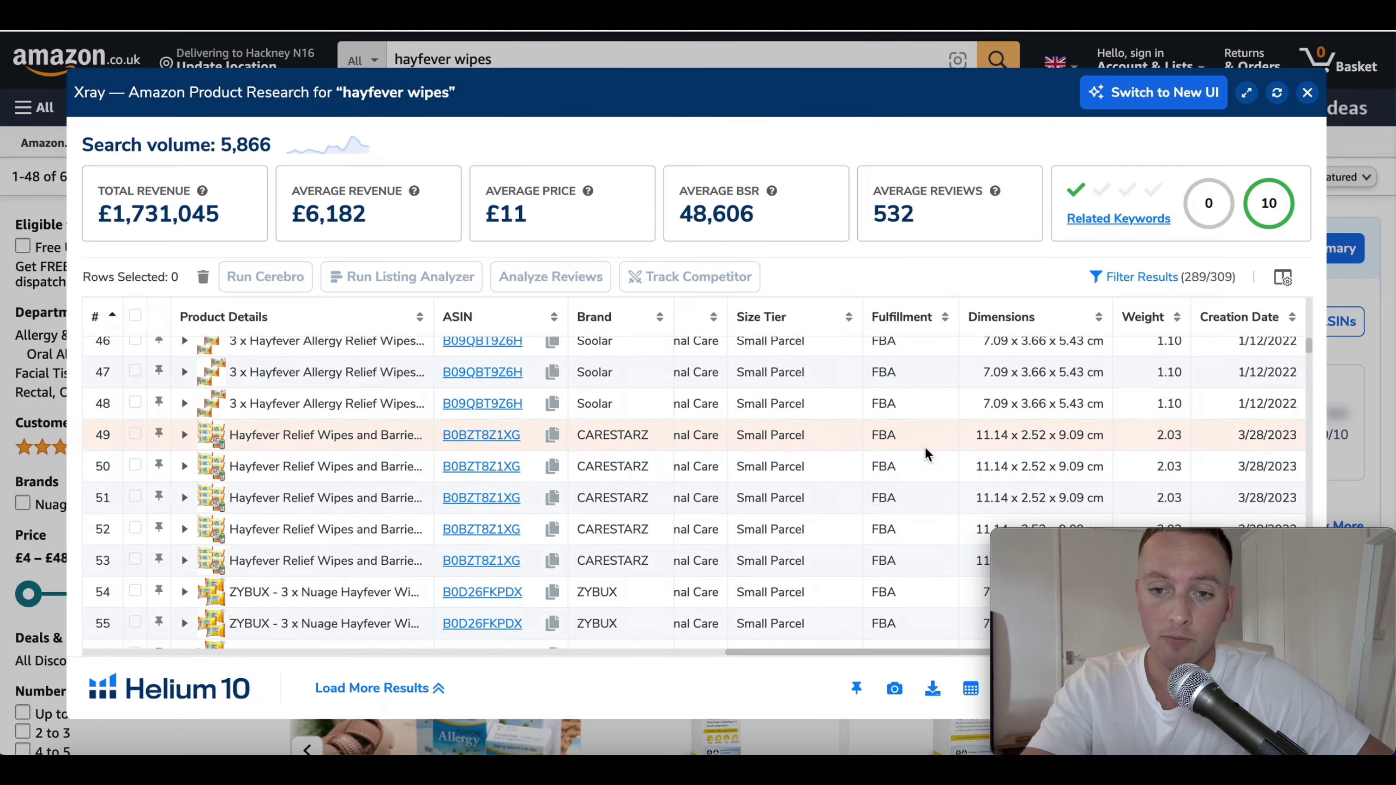
scroll(924, 446, "left", 5)
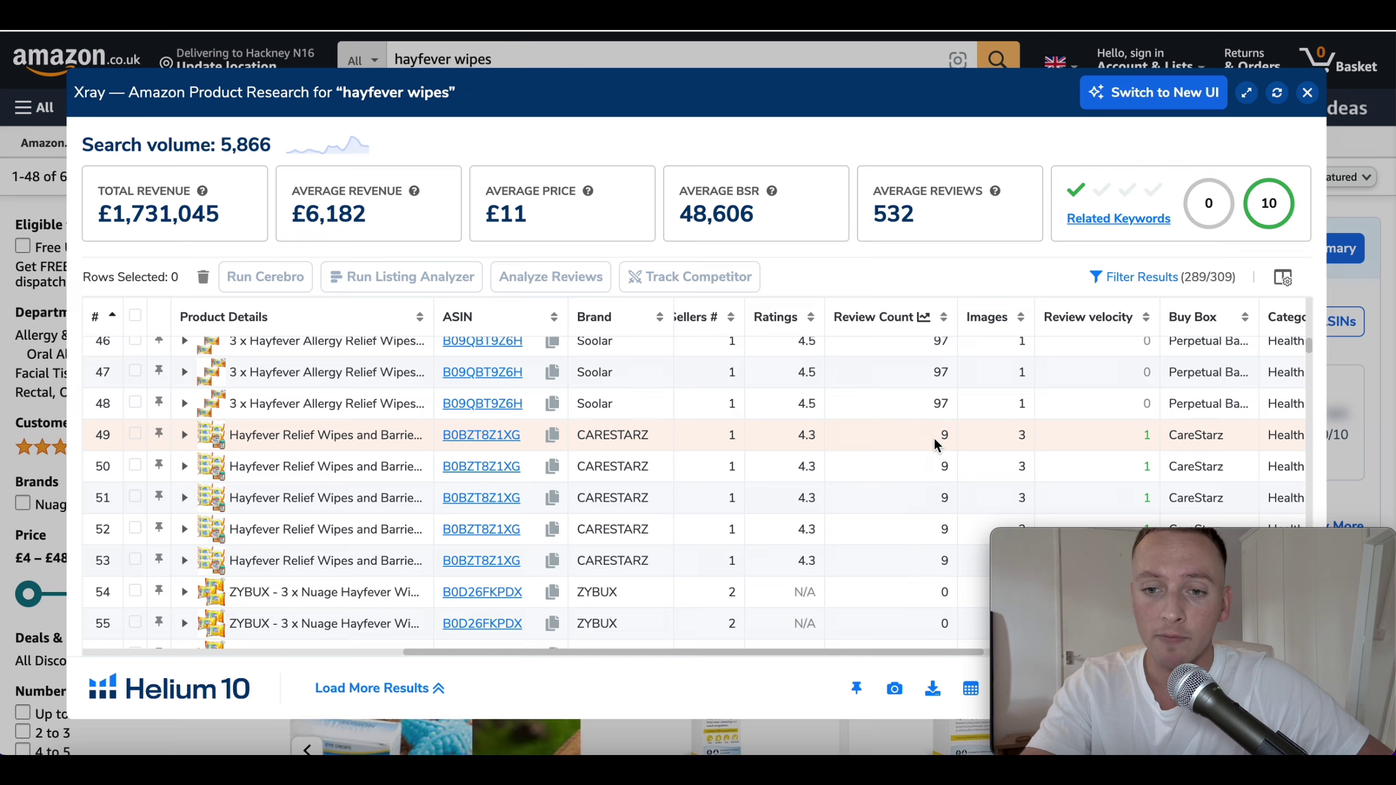
scroll(934, 437, "left", 5)
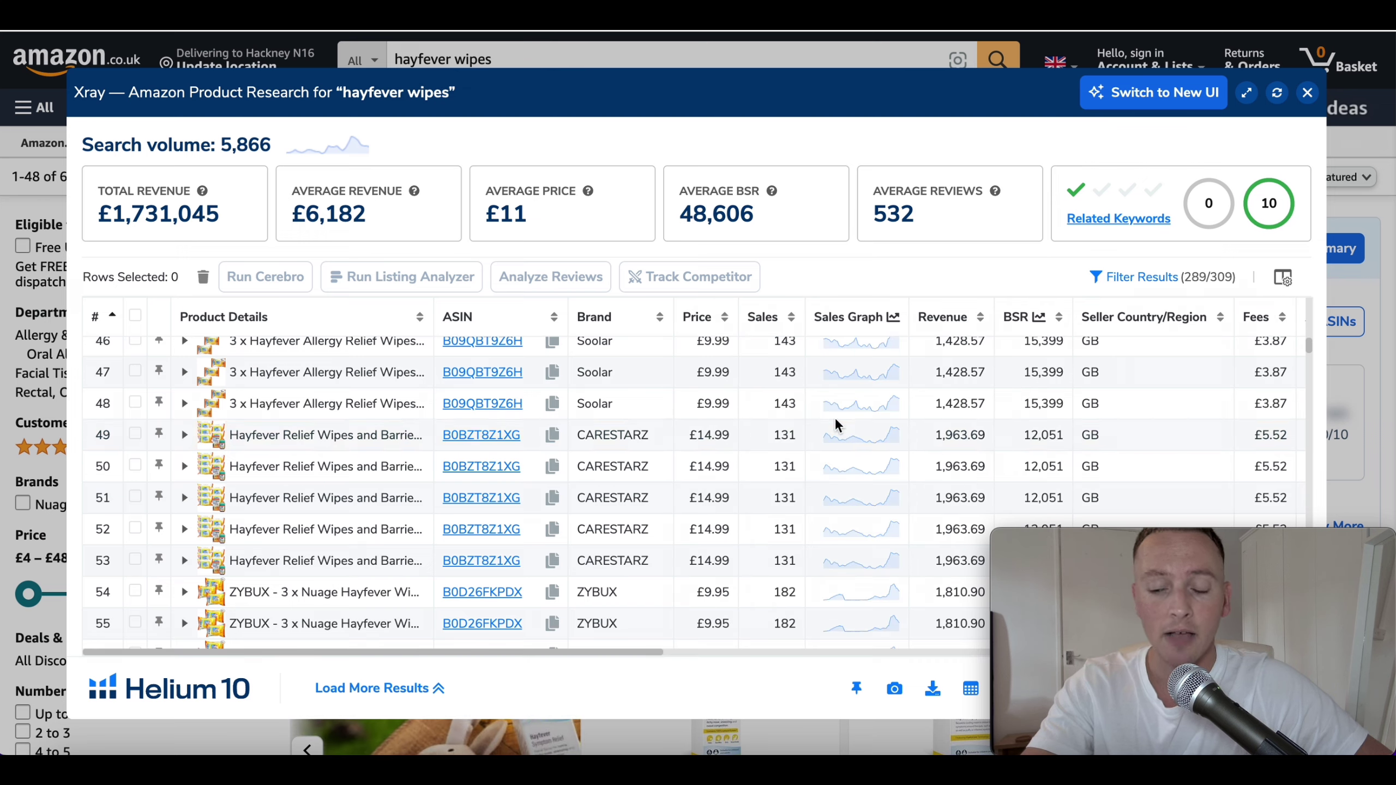